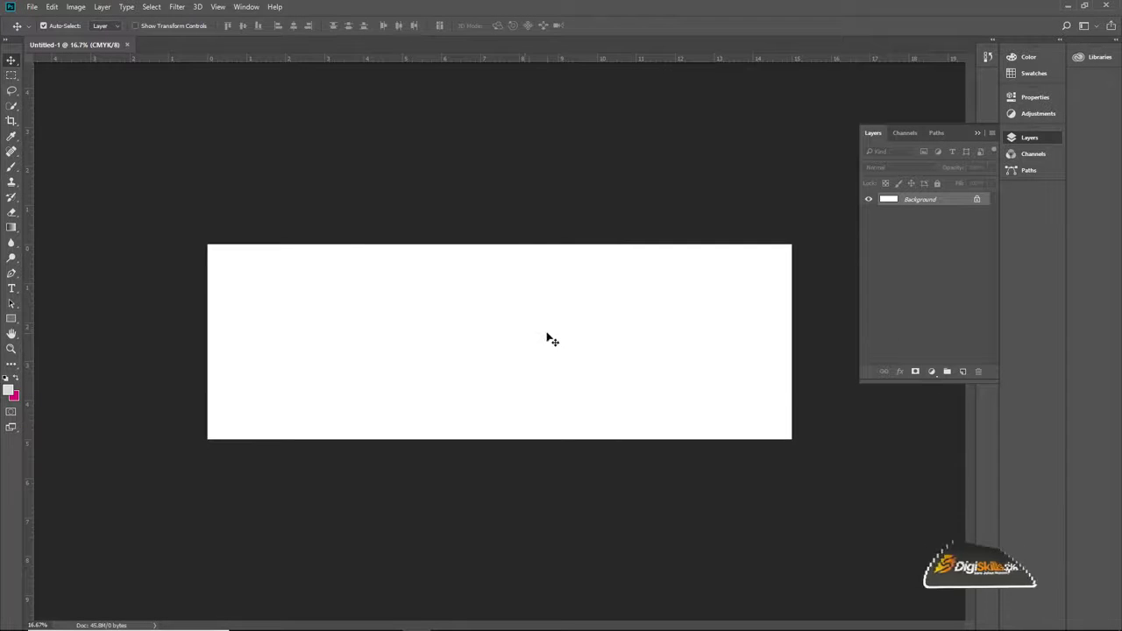
- Convert the locked Background layer into a regular editable layer, accepting the default layer settings
key("f")
left_click_drag(518, 318, 513, 309)
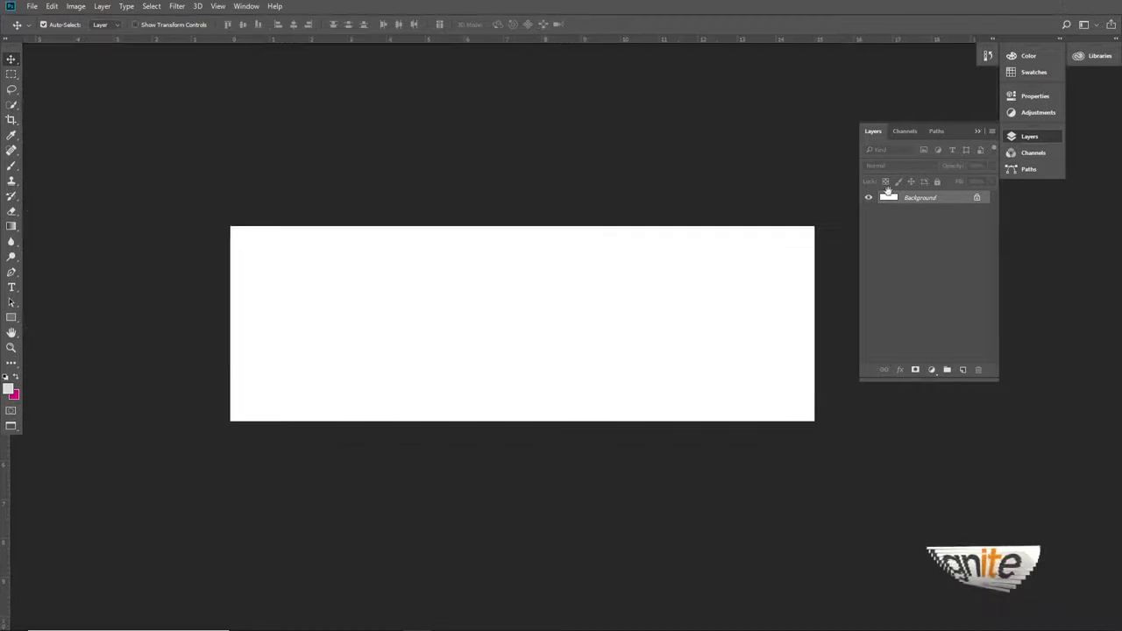
double_click(929, 198)
left_click(661, 200)
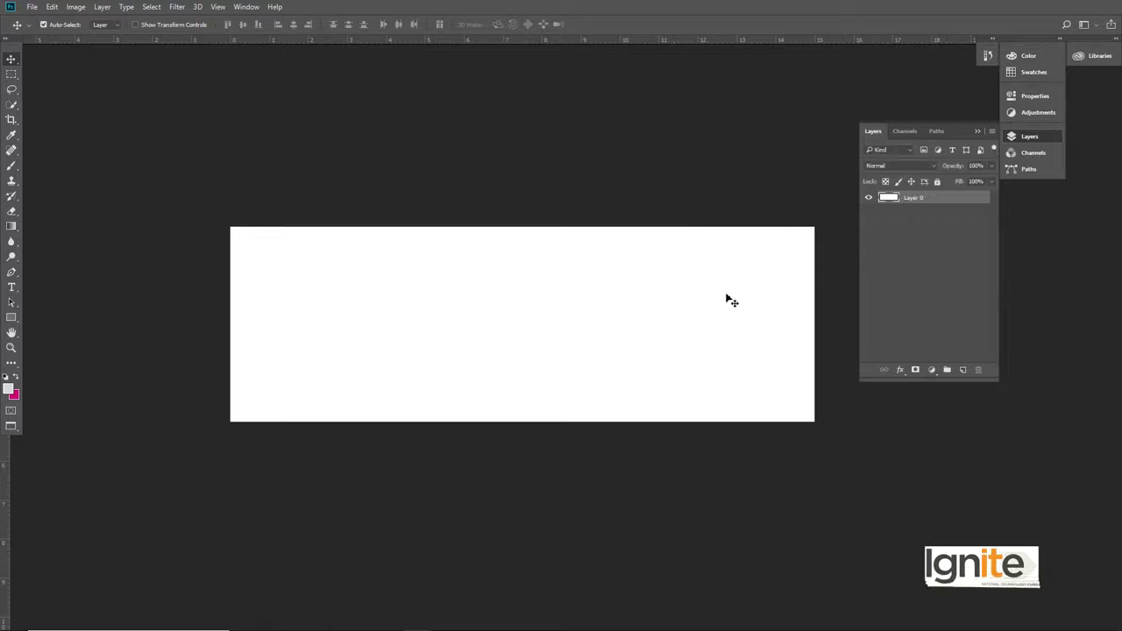
left_click_drag(592, 324, 564, 295)
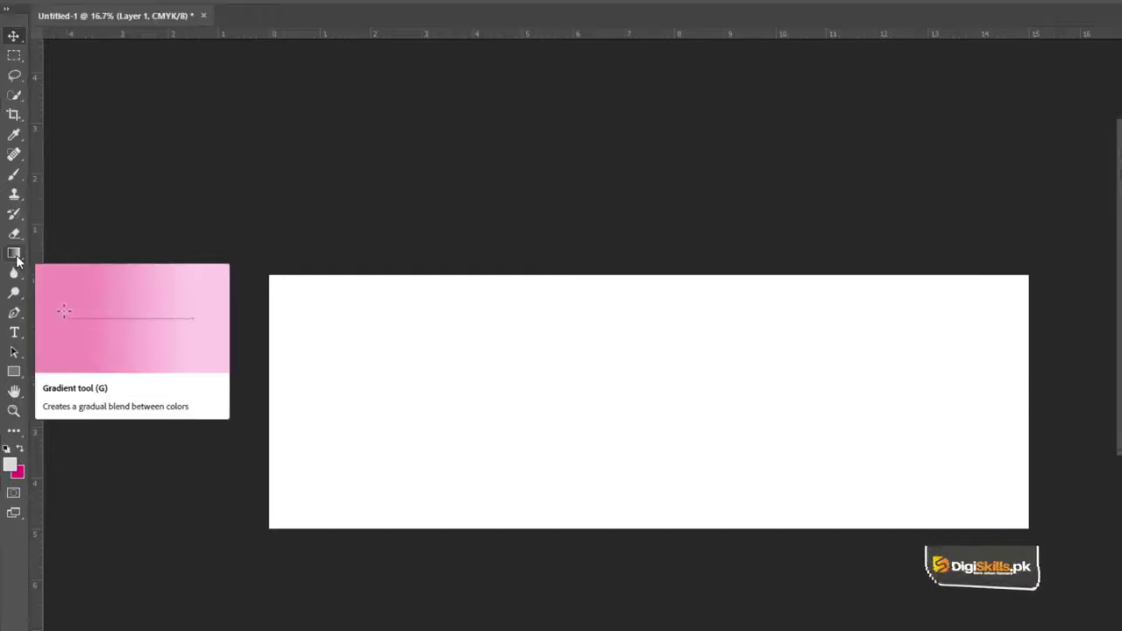
- Fill Layer 1 with a radial Foreground to Background gradient, light grey at the canvas centre fading to magenta at the sides
left_click(14, 254)
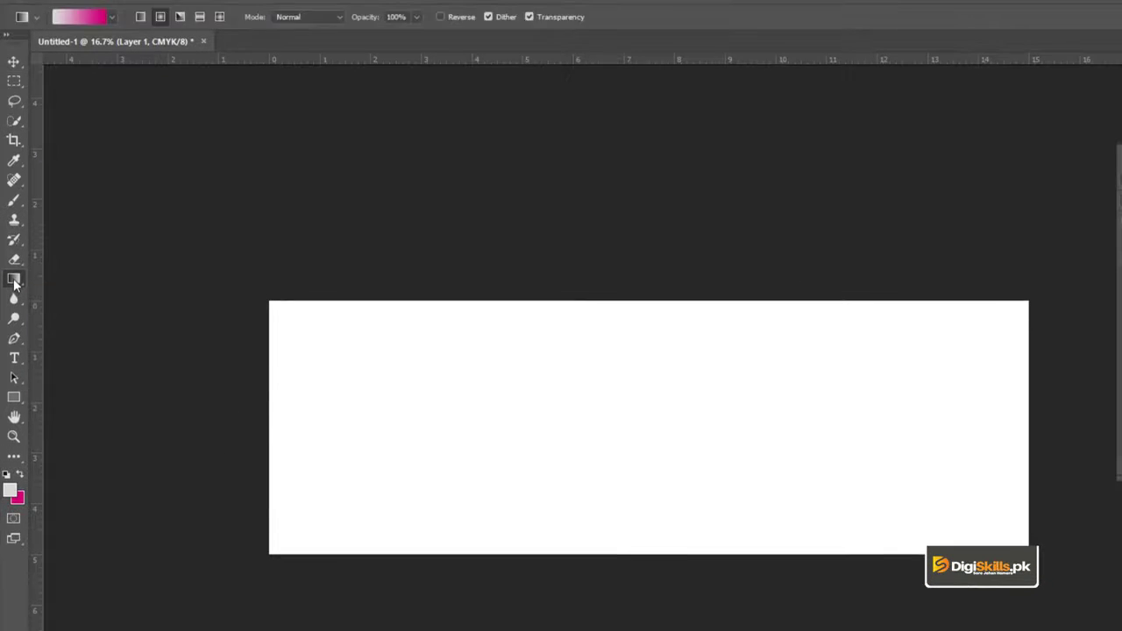
left_click(98, 35)
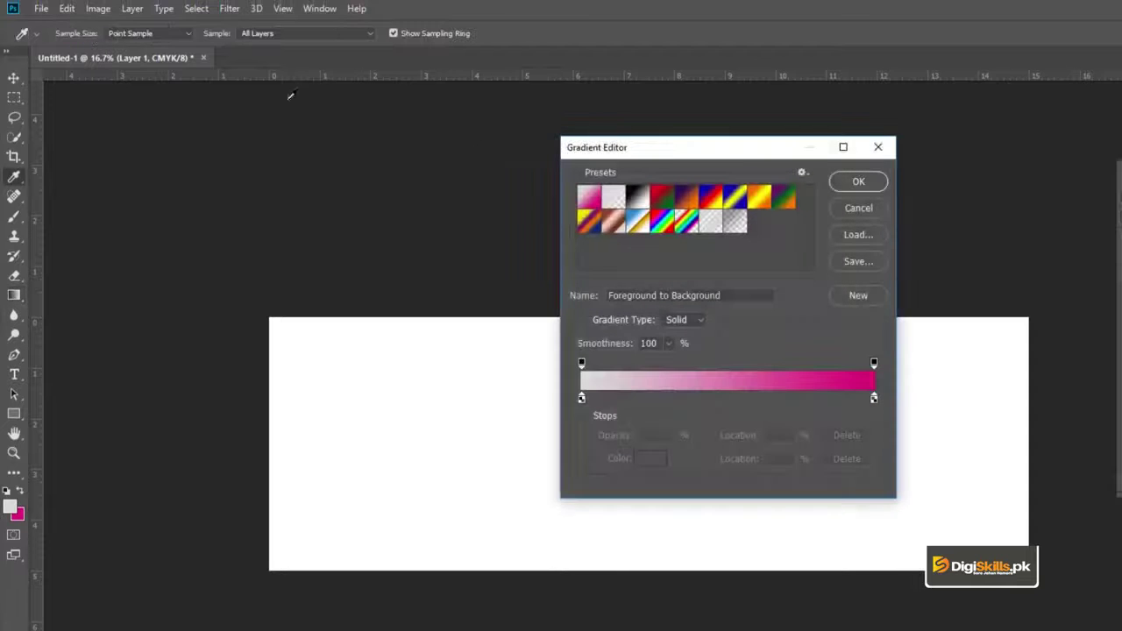
left_click(857, 182)
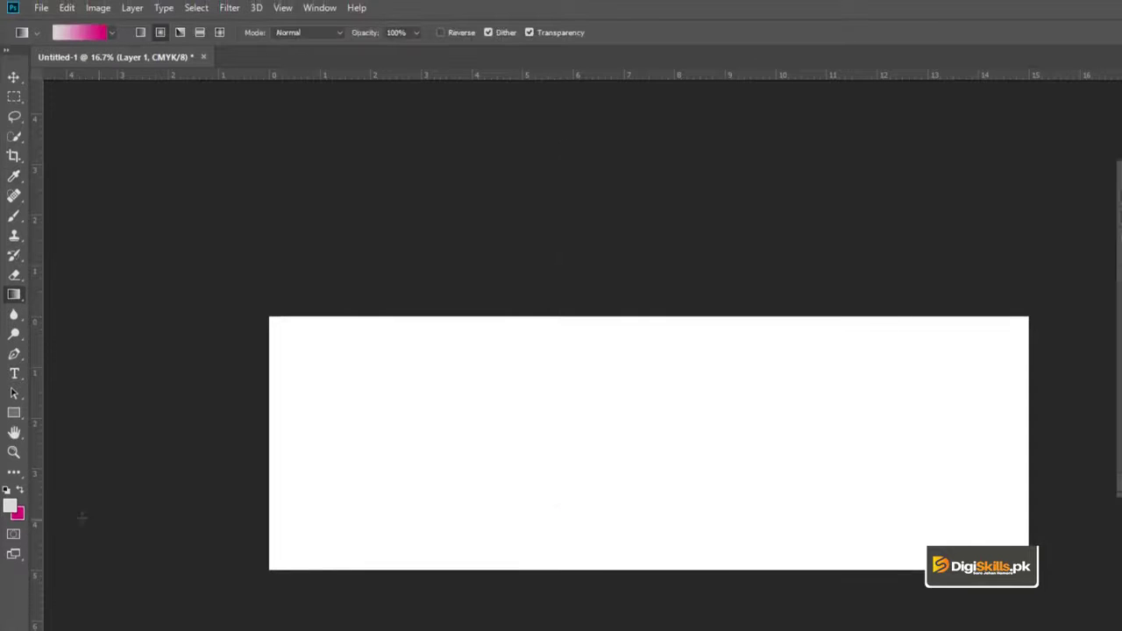
left_click(19, 517)
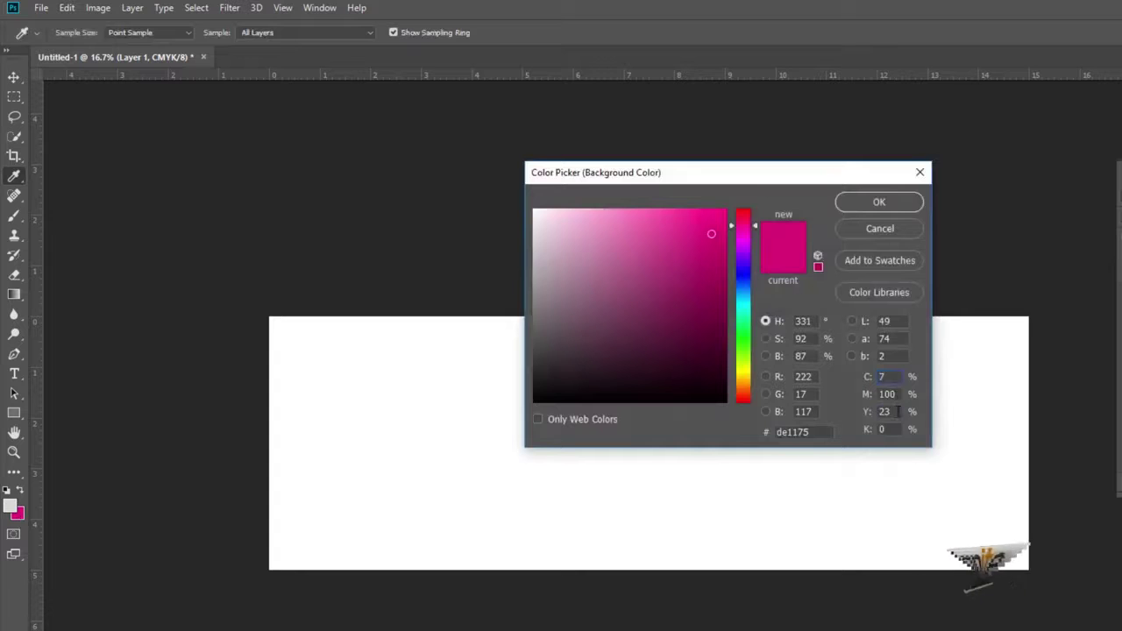
left_click(846, 207)
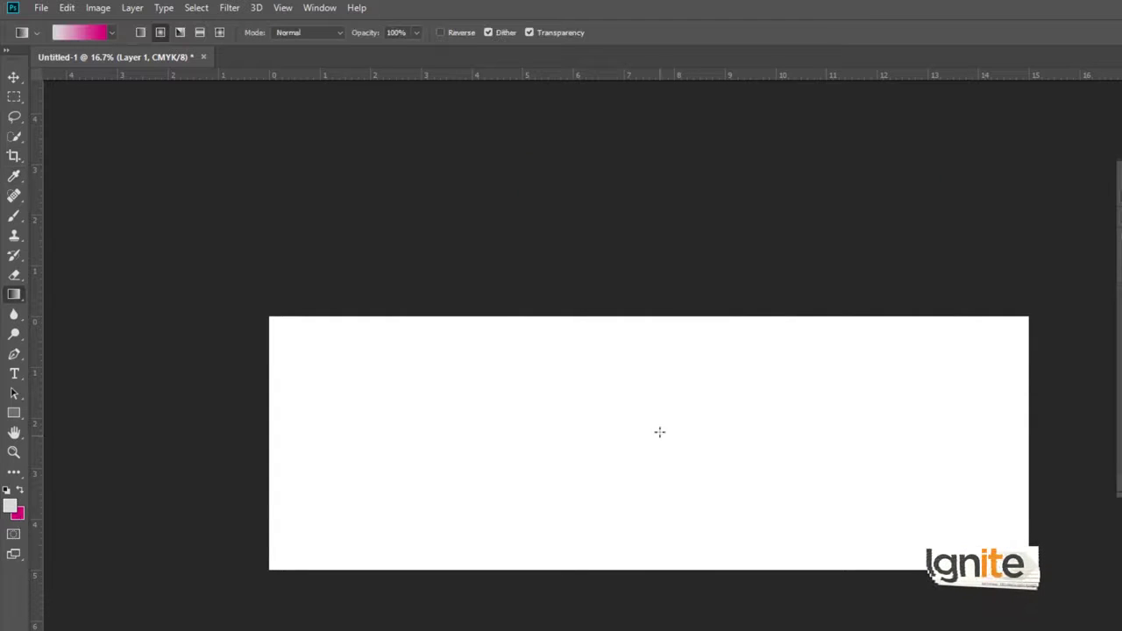
left_click_drag(789, 434, 1025, 422)
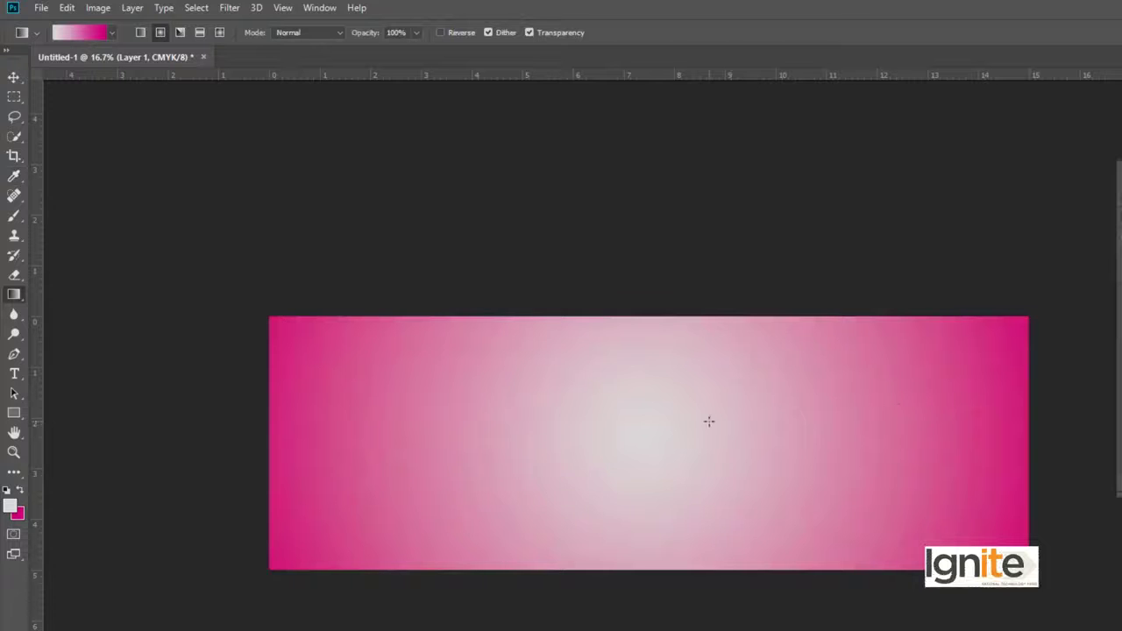
left_click(675, 442, "ctrl")
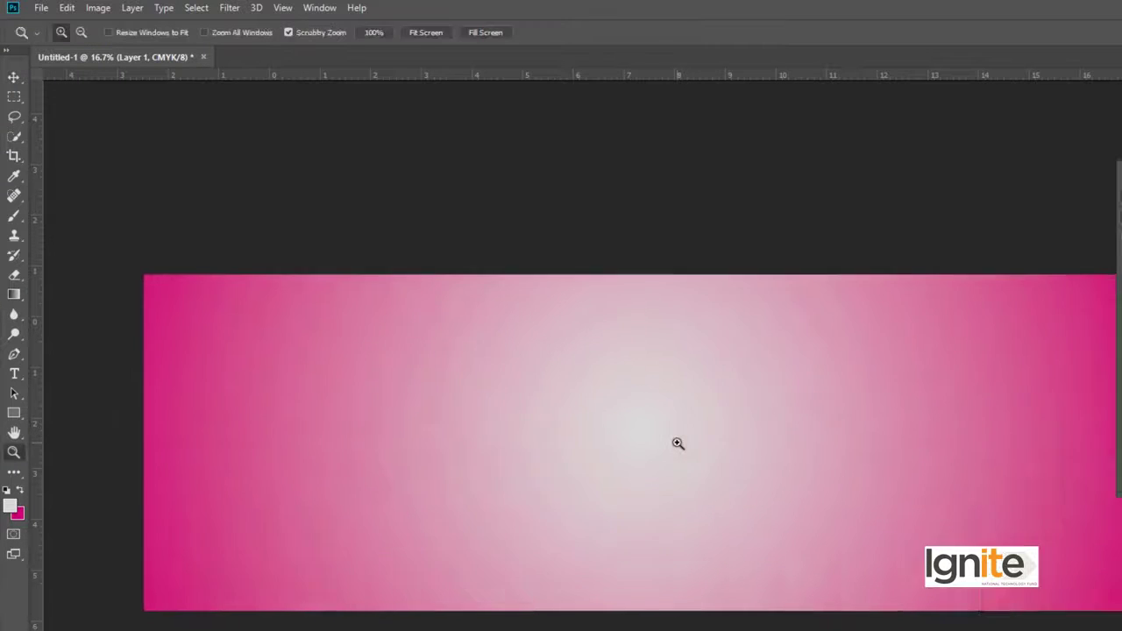
left_click(711, 430, "ctrl+alt")
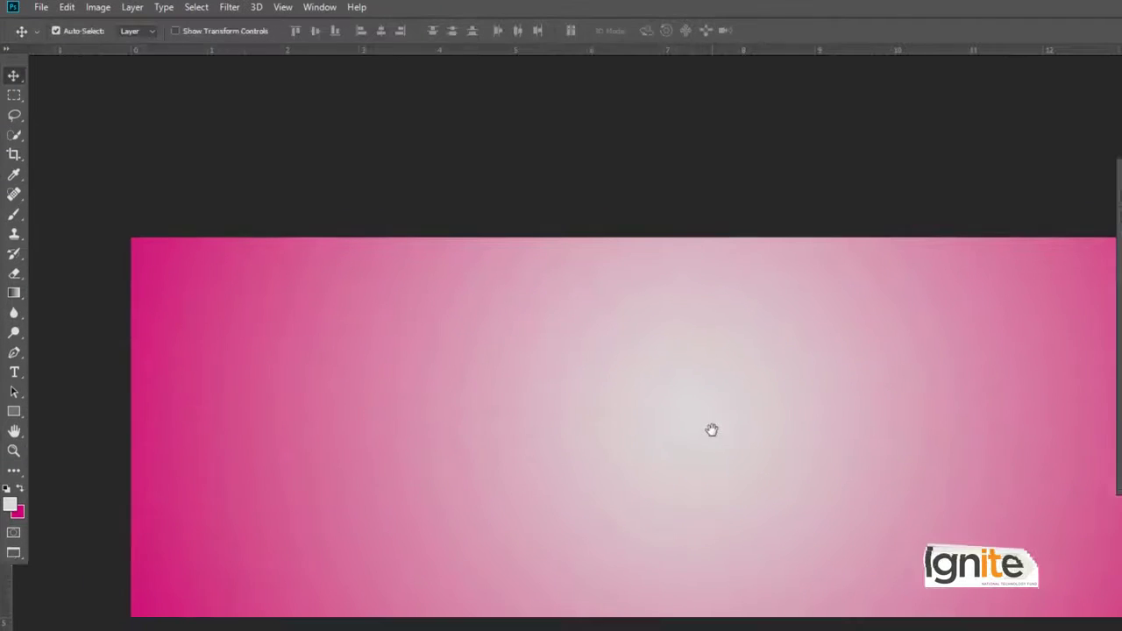
left_click(717, 424, "ctrl+alt")
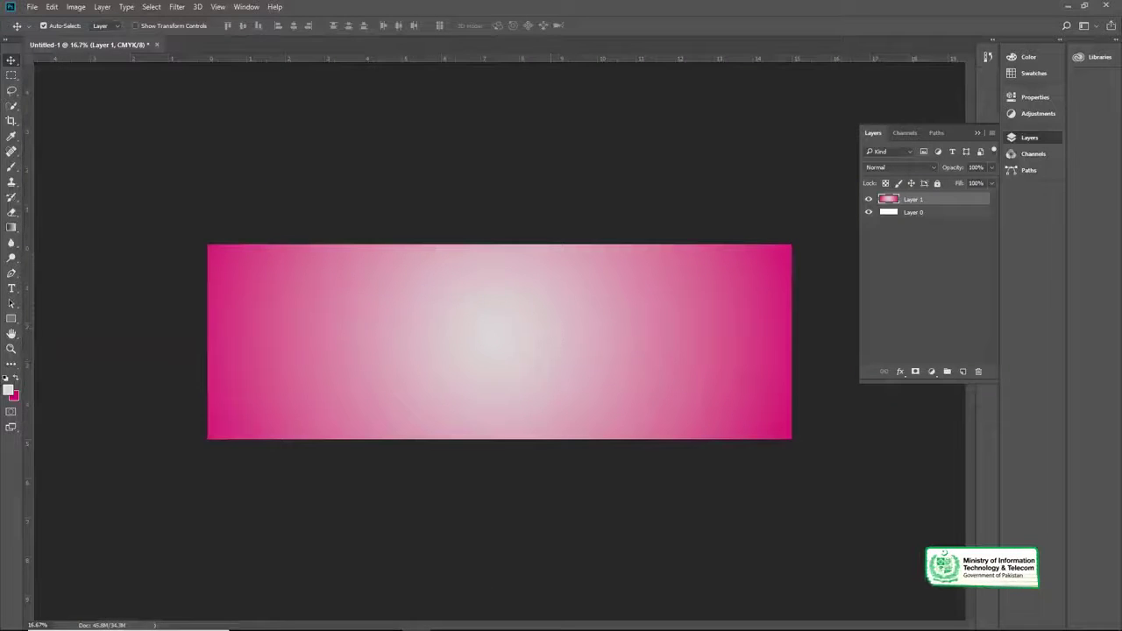
- Switch to Illustrator with Logo and bg.ai open and go to the empty canvas area beside the logo artboard
left_click(389, 620)
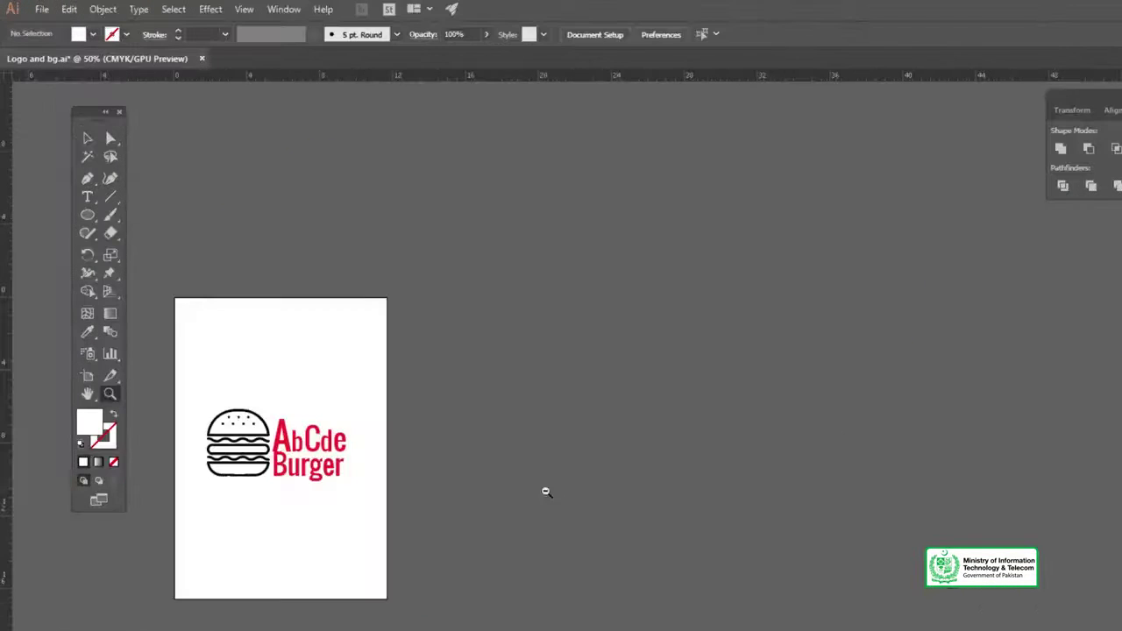
left_click(333, 442)
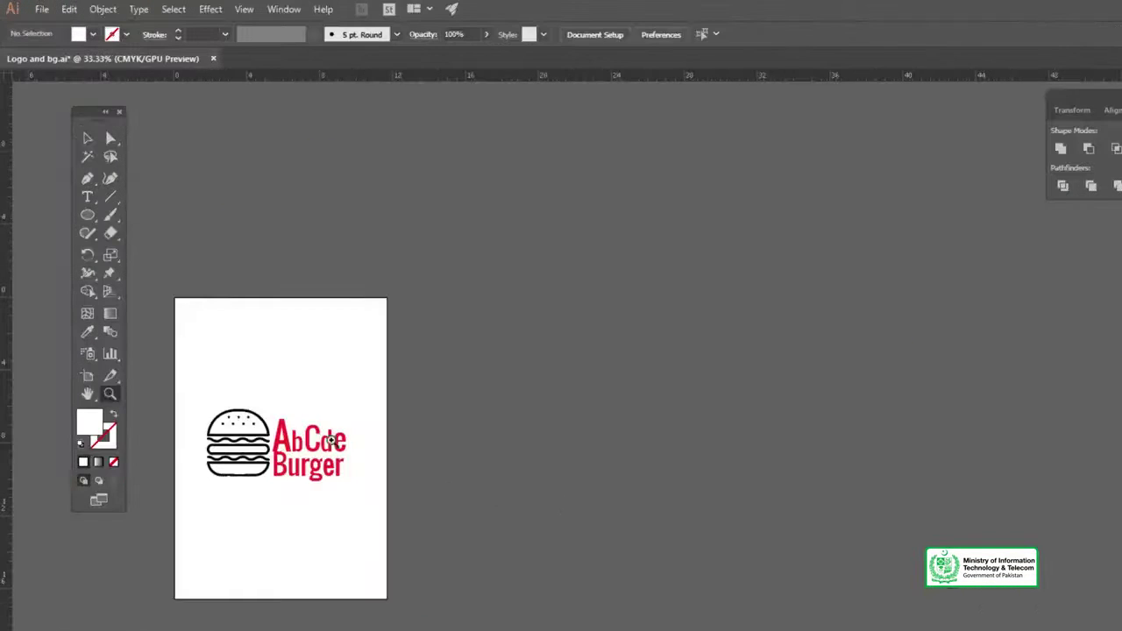
key("v")
key("ctrl+plus")
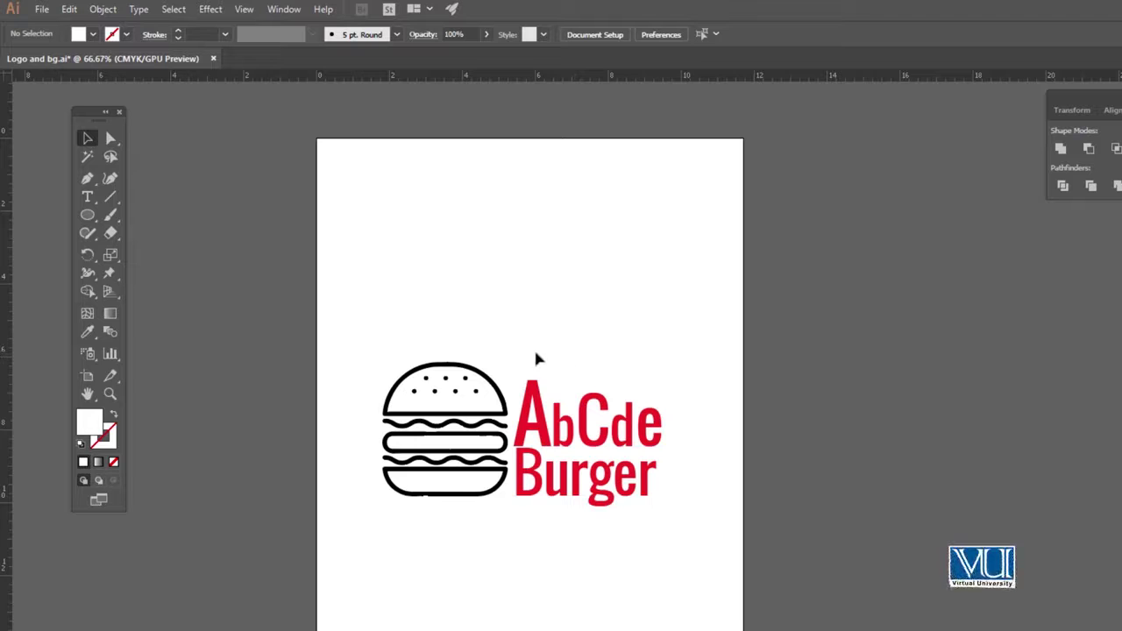
scroll(509, 345, "right", 10)
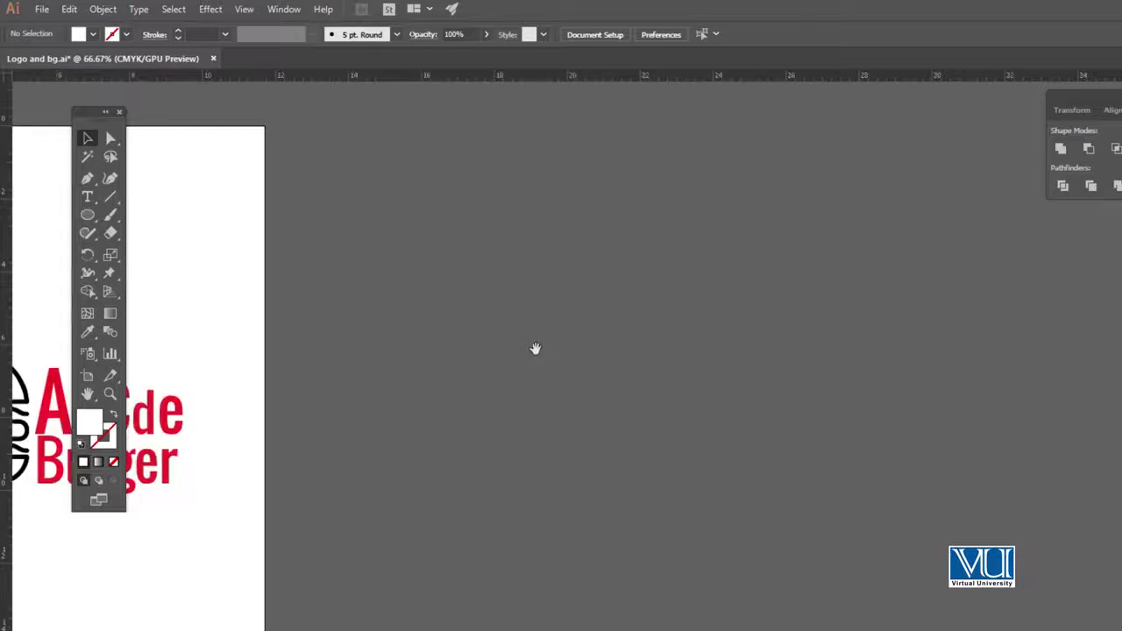
scroll(536, 348, "right", 1)
left_click_drag(90, 217, 140, 254)
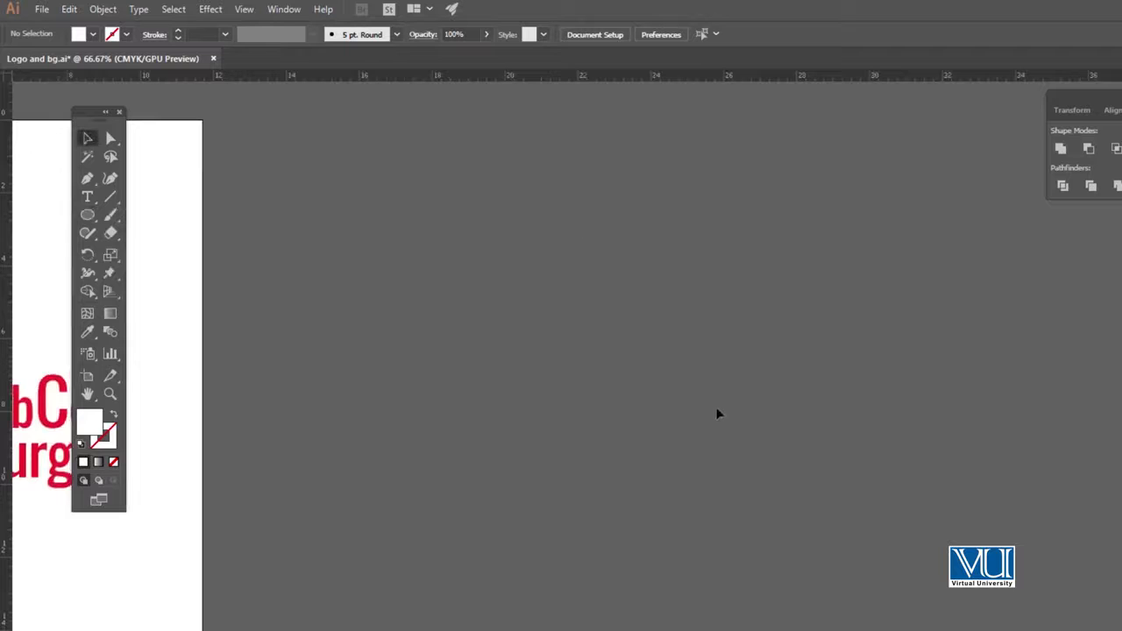
- Draw a closed, white, downward-pointing wedge about 1.8 in wide and 8.1 in tall with the Pen tool on the empty canvas
key("p")
left_click(746, 466)
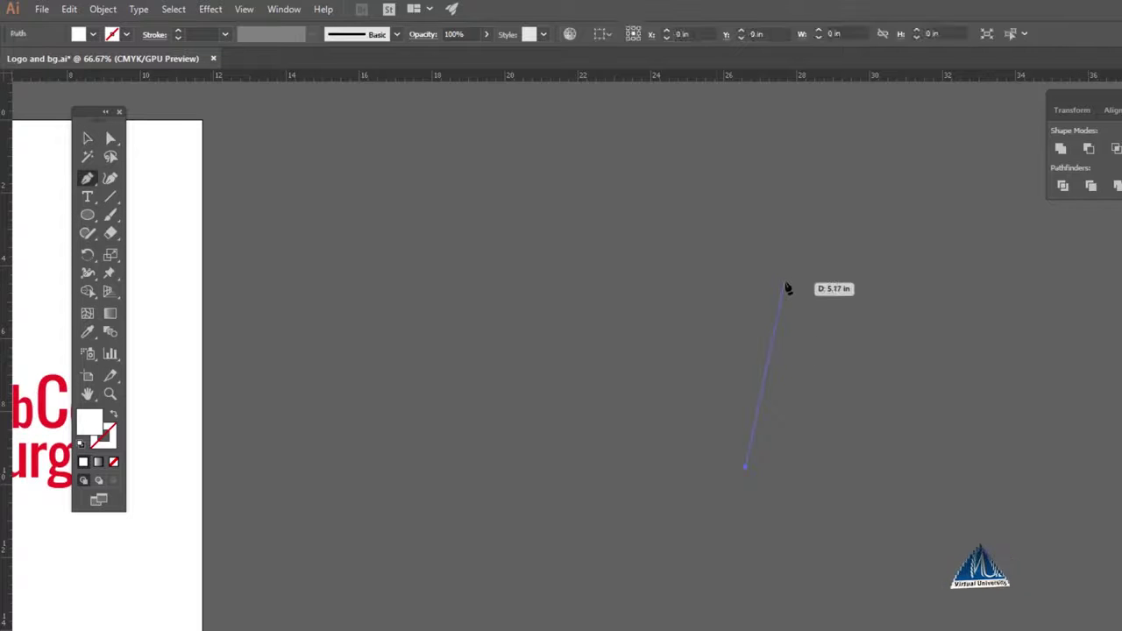
left_click(781, 173)
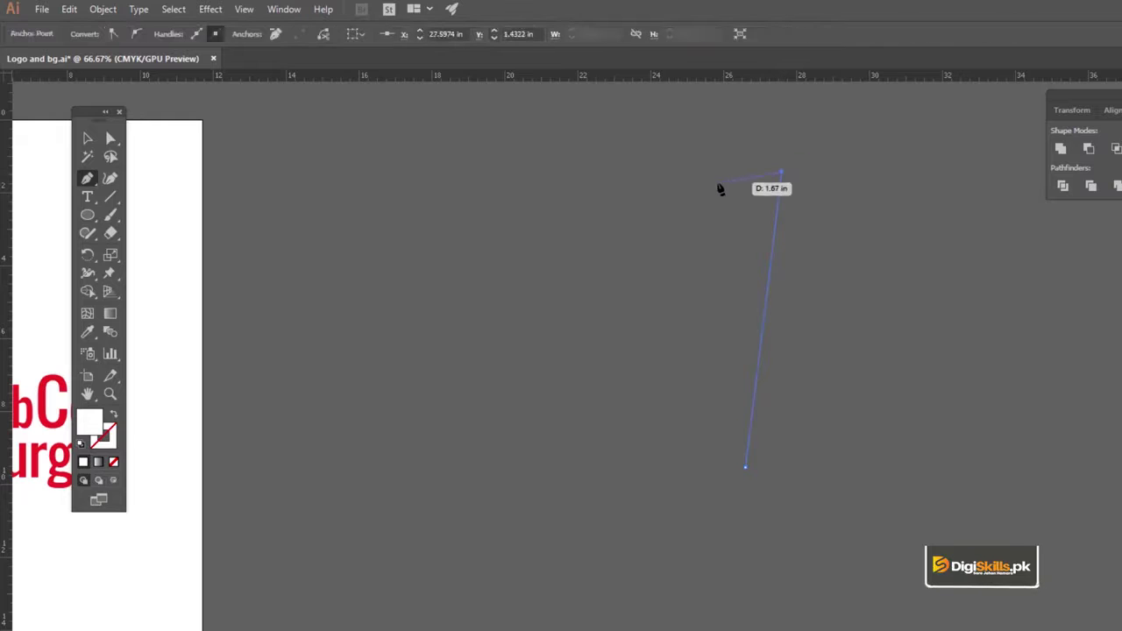
left_click(716, 184)
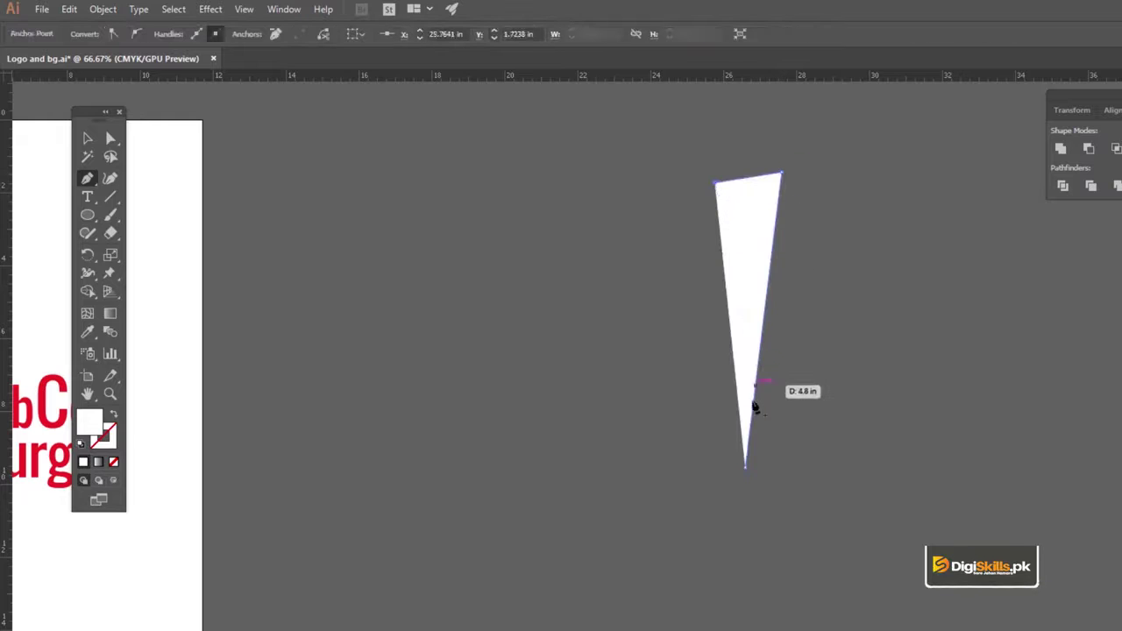
left_click(746, 467)
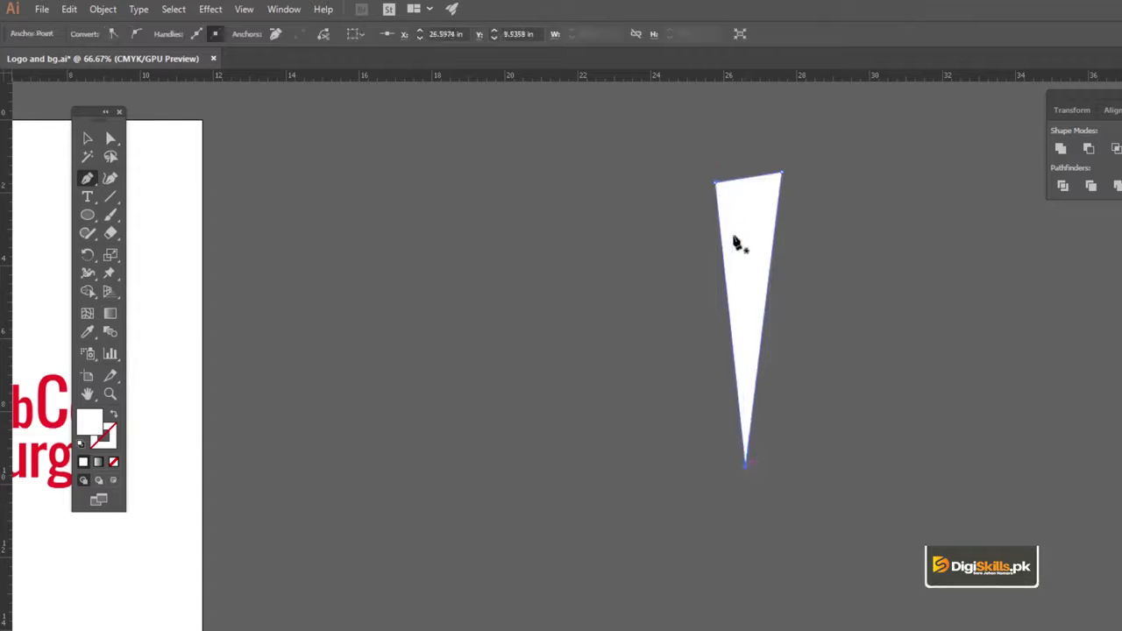
key("v")
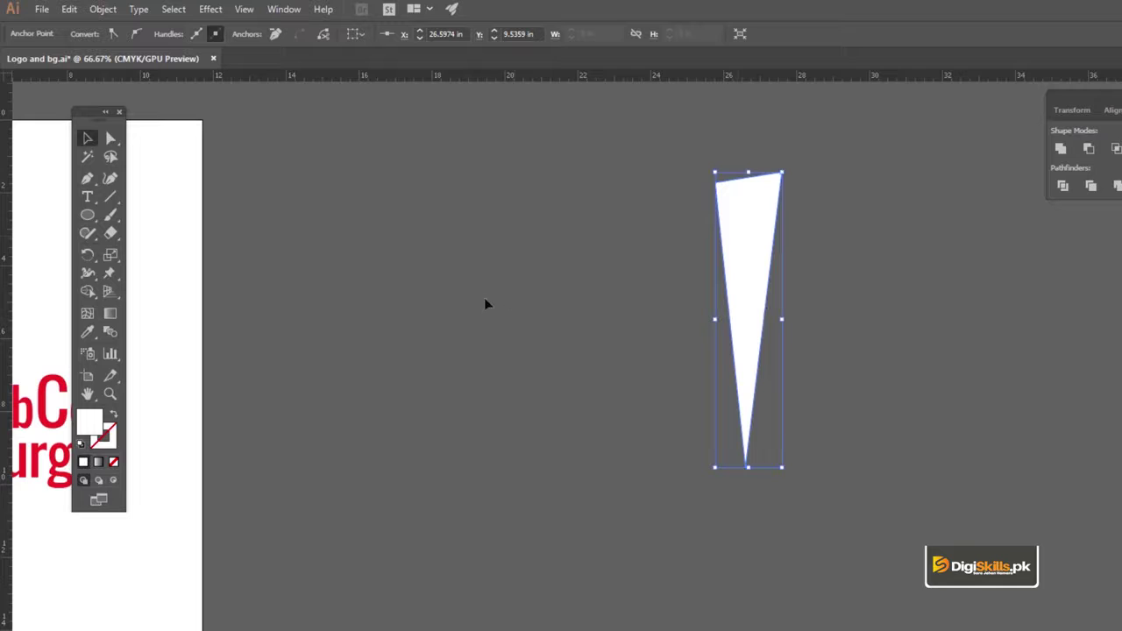
- Make a copy of the wedge rotated 15° around its pointed lower tip with the Rotate tool
left_click(87, 254)
left_click(745, 467)
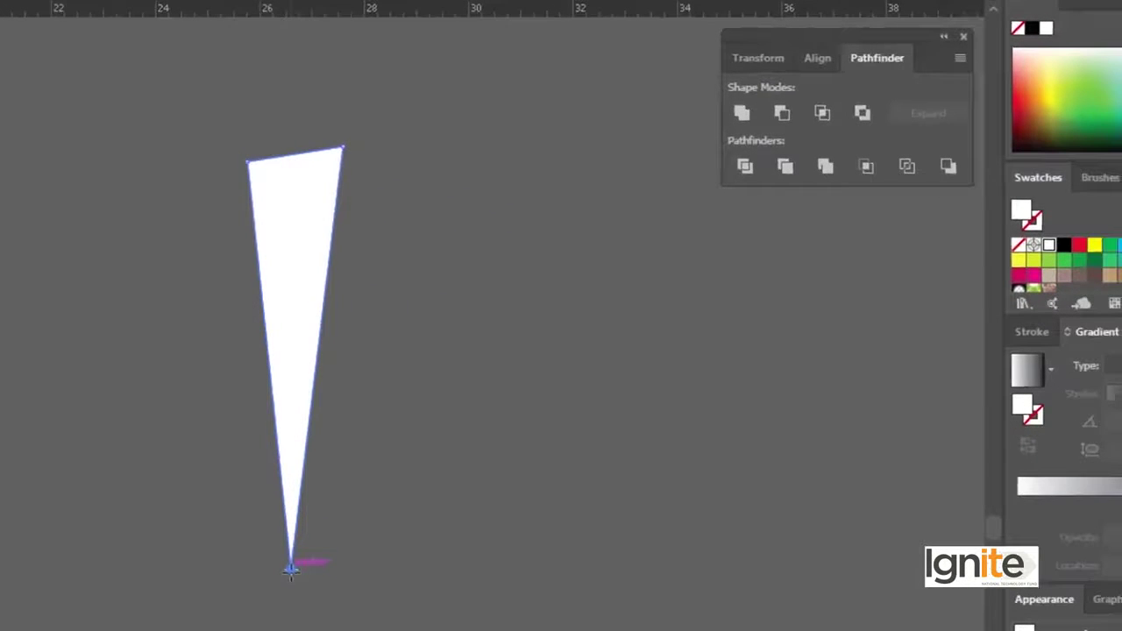
left_click(291, 568, "alt")
left_click_drag(626, 361, 589, 323)
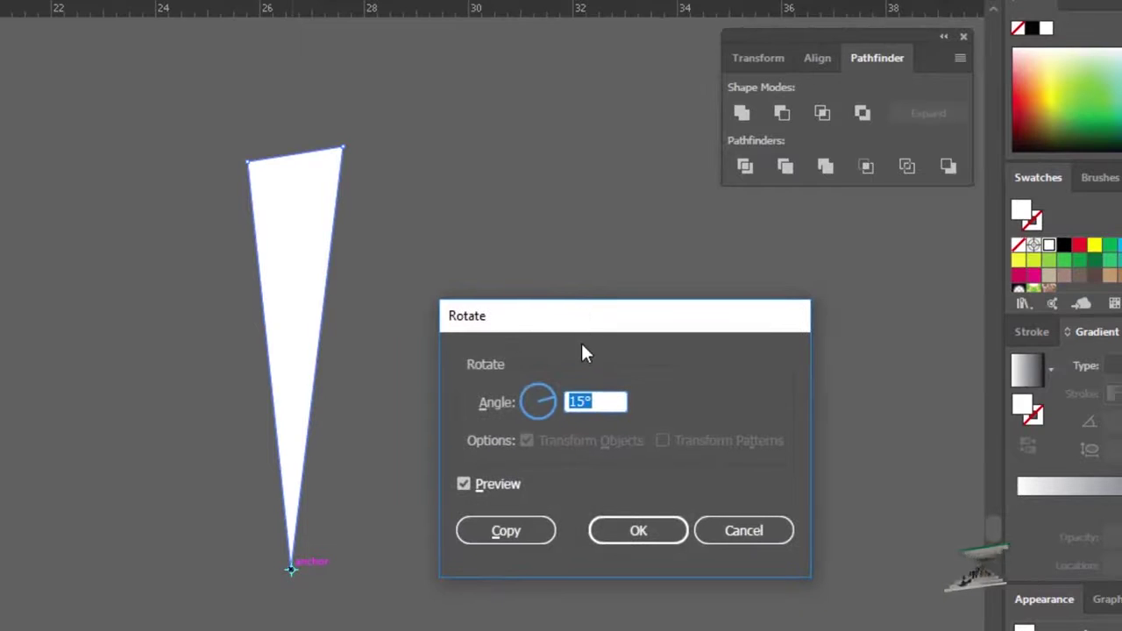
left_click(595, 402)
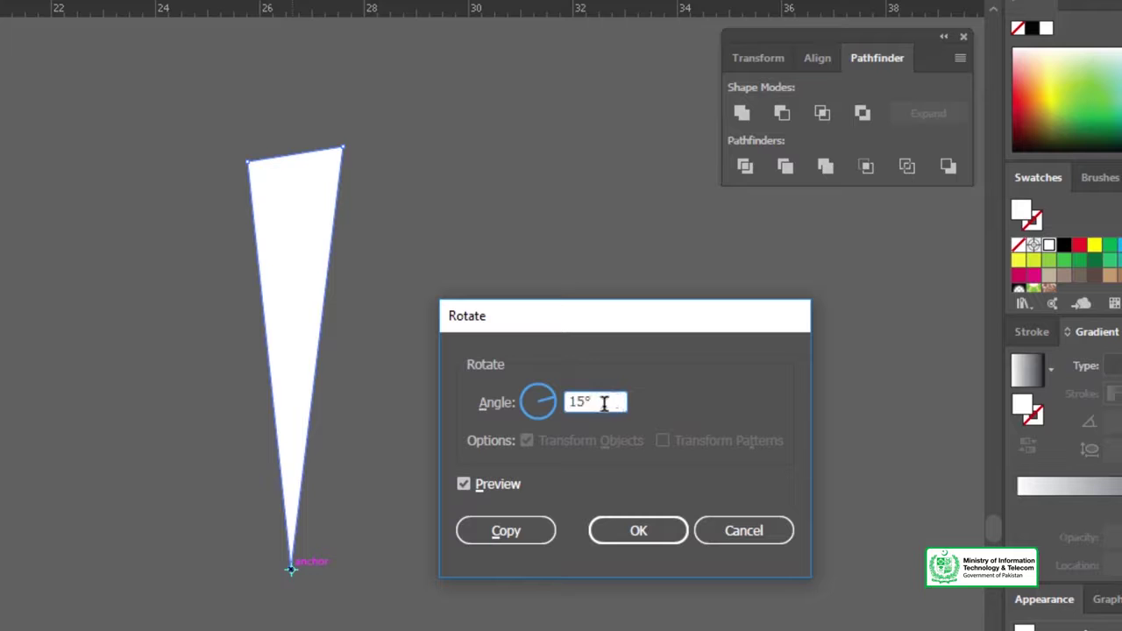
left_click(521, 533)
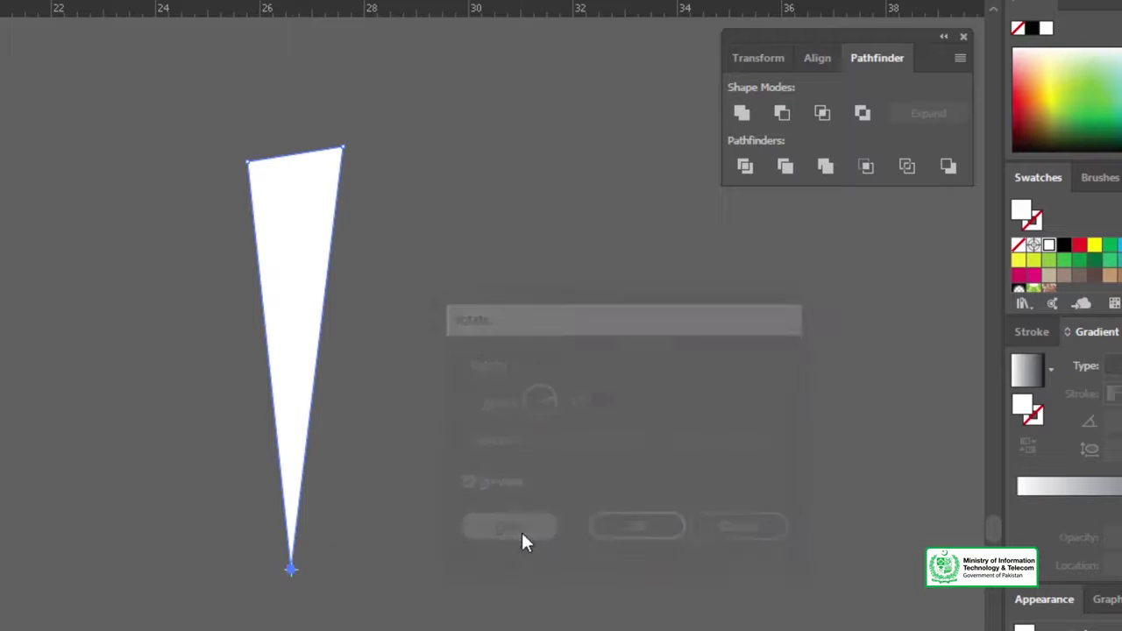
left_click(291, 568, "alt")
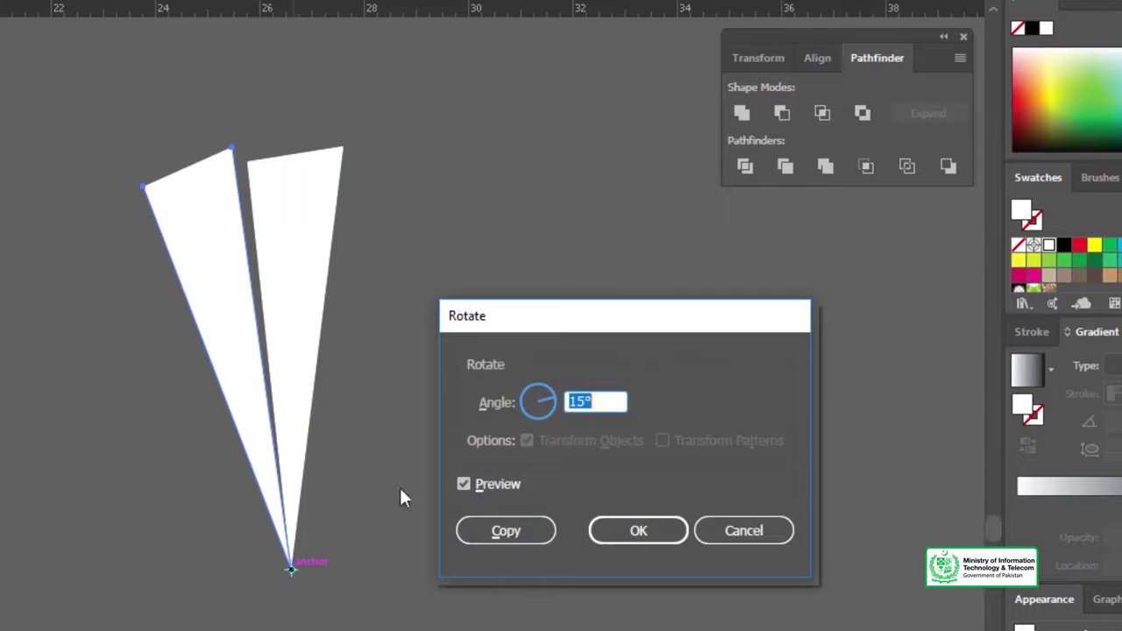
left_click(707, 534)
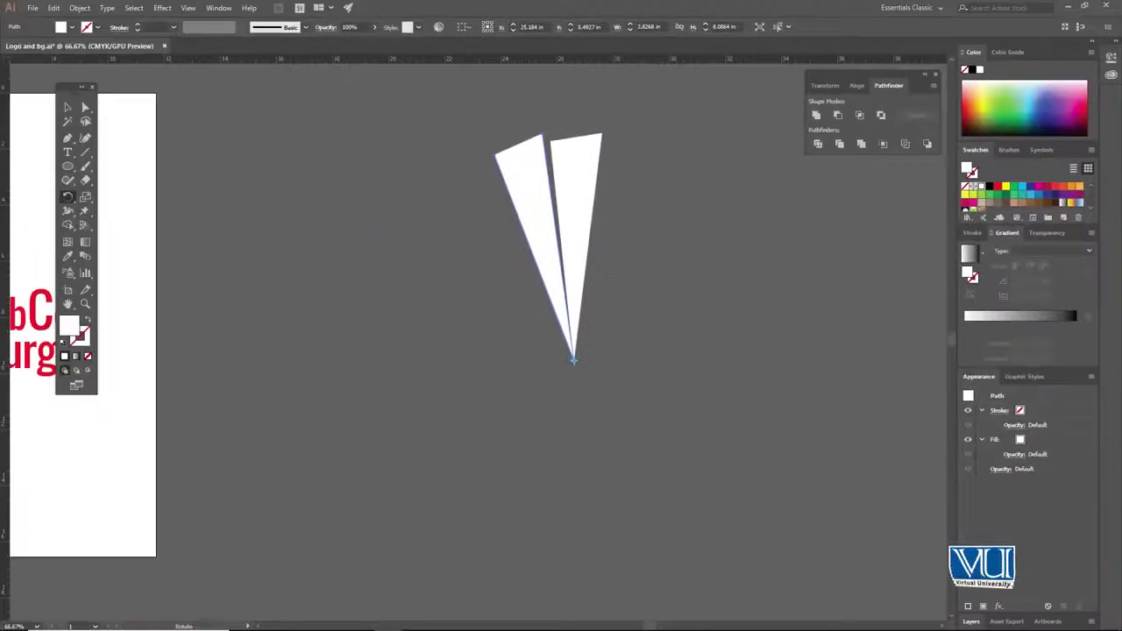
- Repeat the rotated copy around the same tip until the wedges form a full circular sunburst
key("ctrl+d")
key("ctrl+d")
key("ctrl+d")
key("ctrl+d")
key("ctrl+d")
key("ctrl+d")
key("ctrl+d")
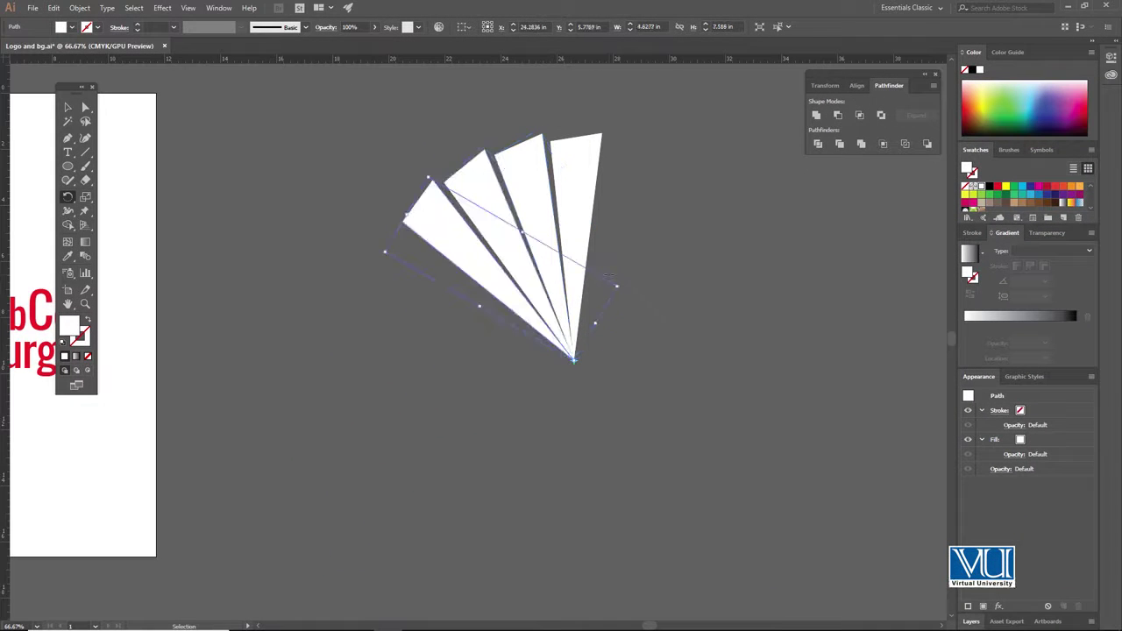
key("ctrl+d")
key("ctrl+d")
key("ctrl+d")
key("ctrl+d")
key("ctrl+d")
key("ctrl+d")
key("ctrl+d")
key("ctrl+d")
key("ctrl+d")
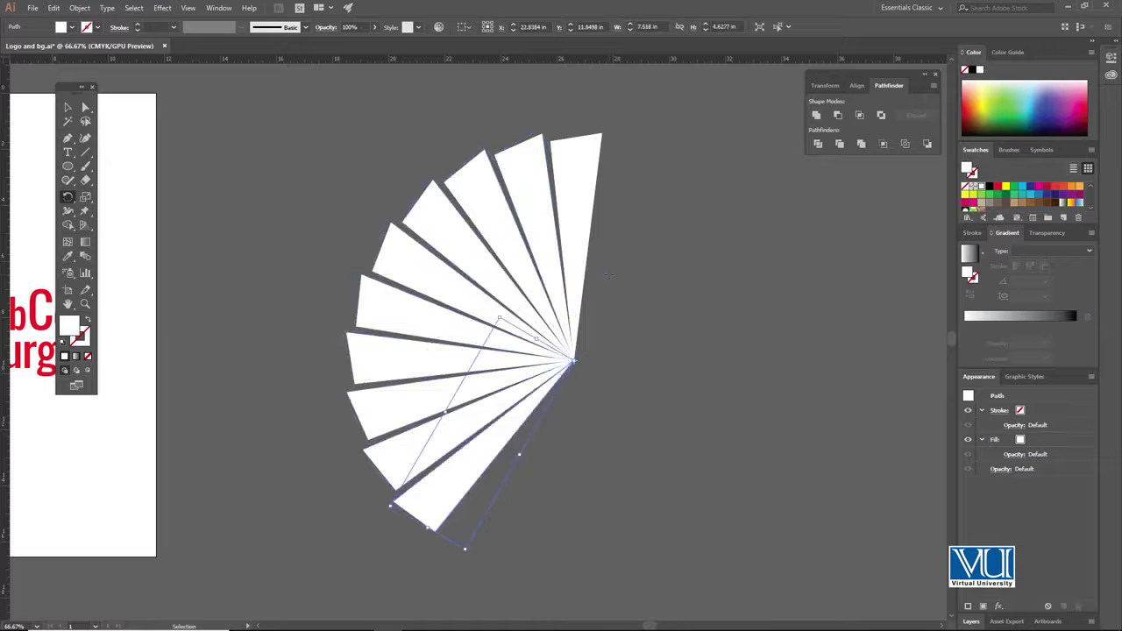
key("ctrl+d")
key("ctrl+d")
key("ctrl+d")
key("ctrl+d")
key("ctrl+d")
key("ctrl+d")
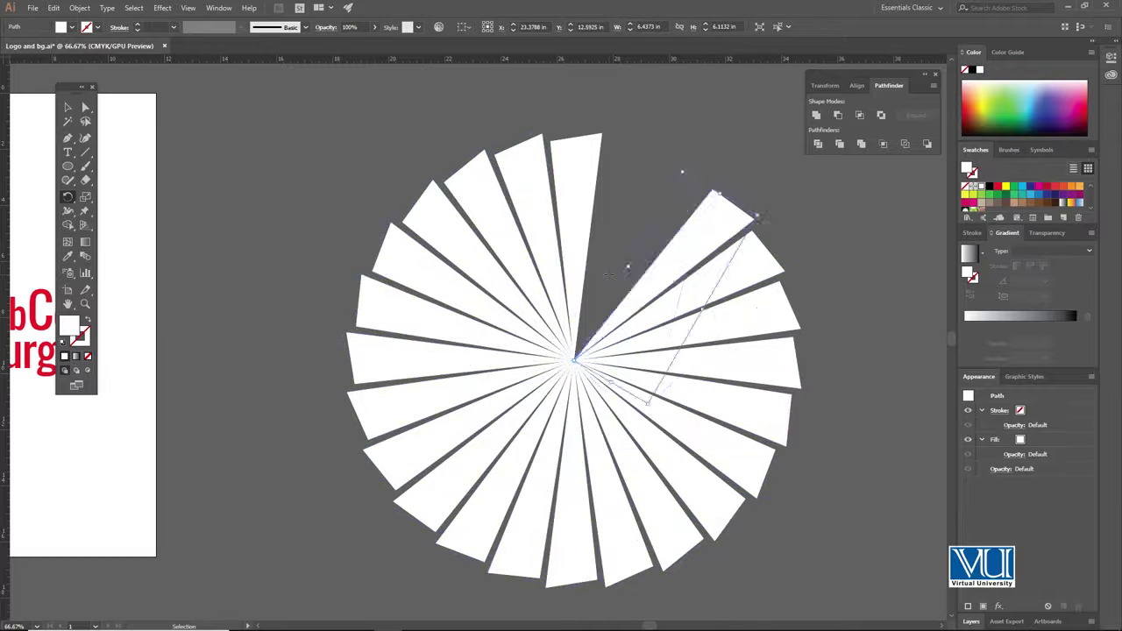
key("ctrl+d")
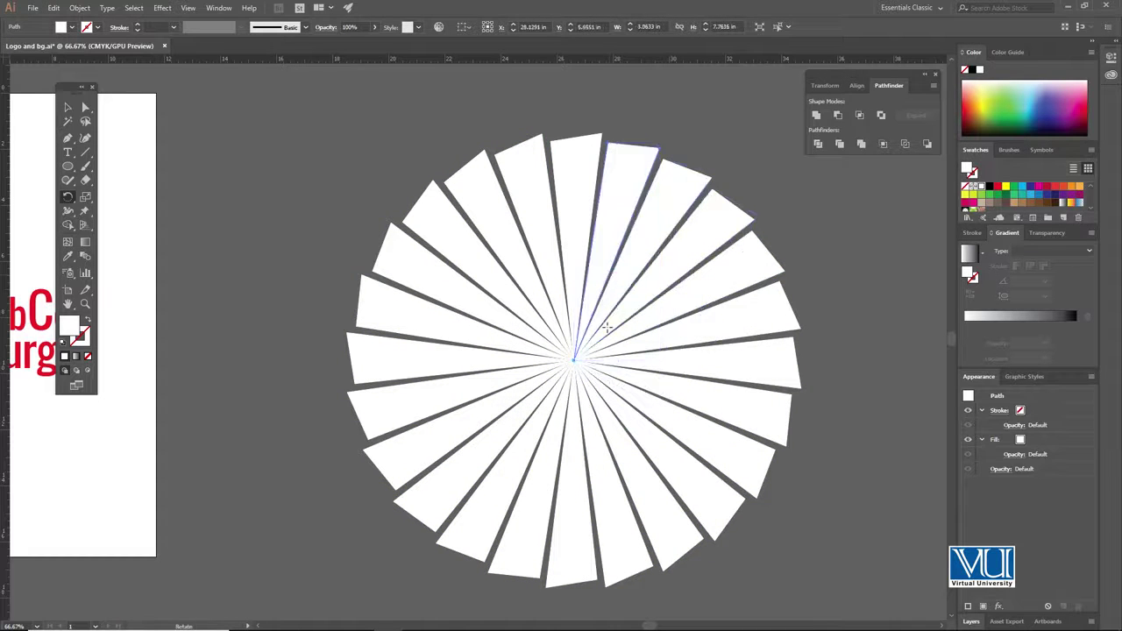
- Select all the sunburst wedges and stretch them into an ellipse about 28.9 in wide and 14.5 in high
key("v")
key("ctrl+minus")
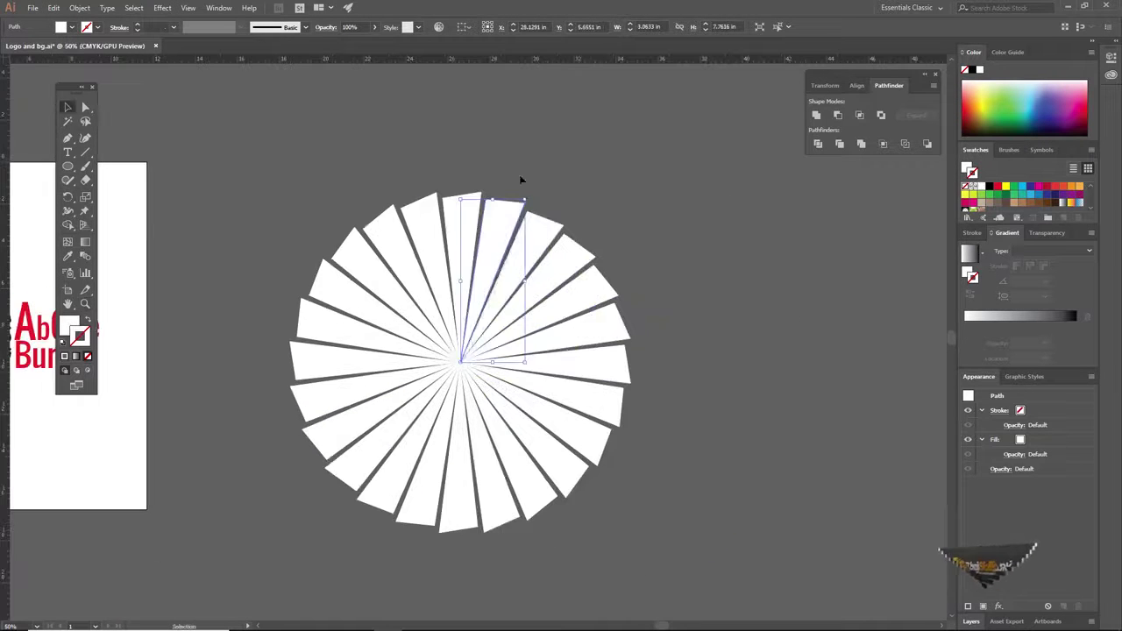
left_click(500, 143)
key("ctrl+a")
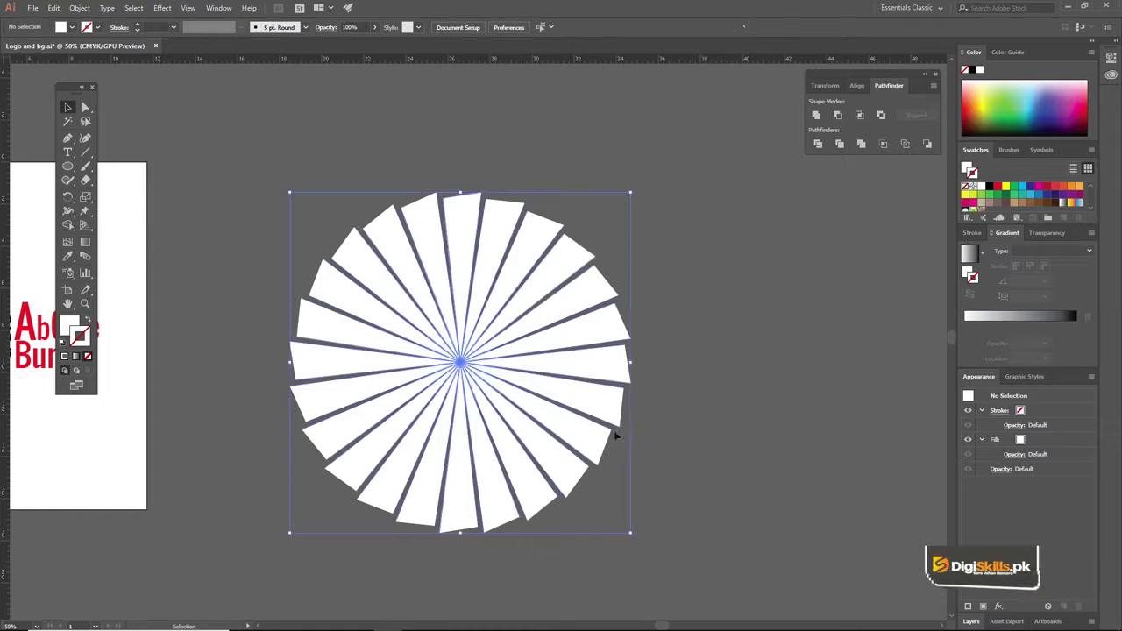
left_click_drag(632, 361, 898, 360)
left_click_drag(595, 190, 593, 228)
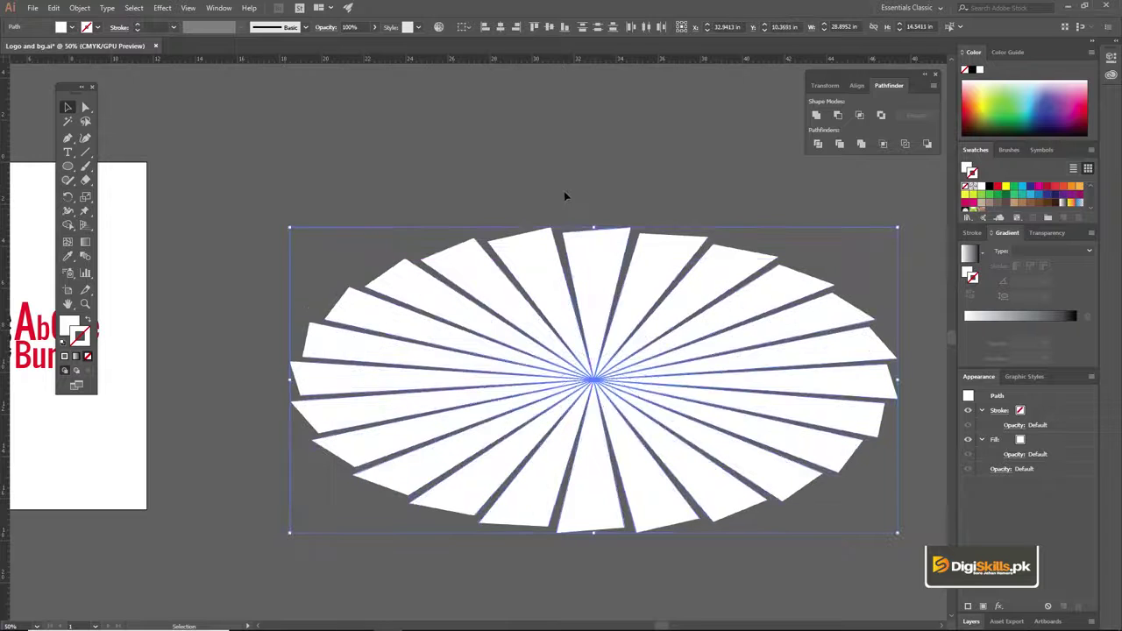
- Copy the whole elliptical sunburst from the Illustrator artwork and switch to the Photoshop banner document
left_click(564, 196)
left_click(582, 242)
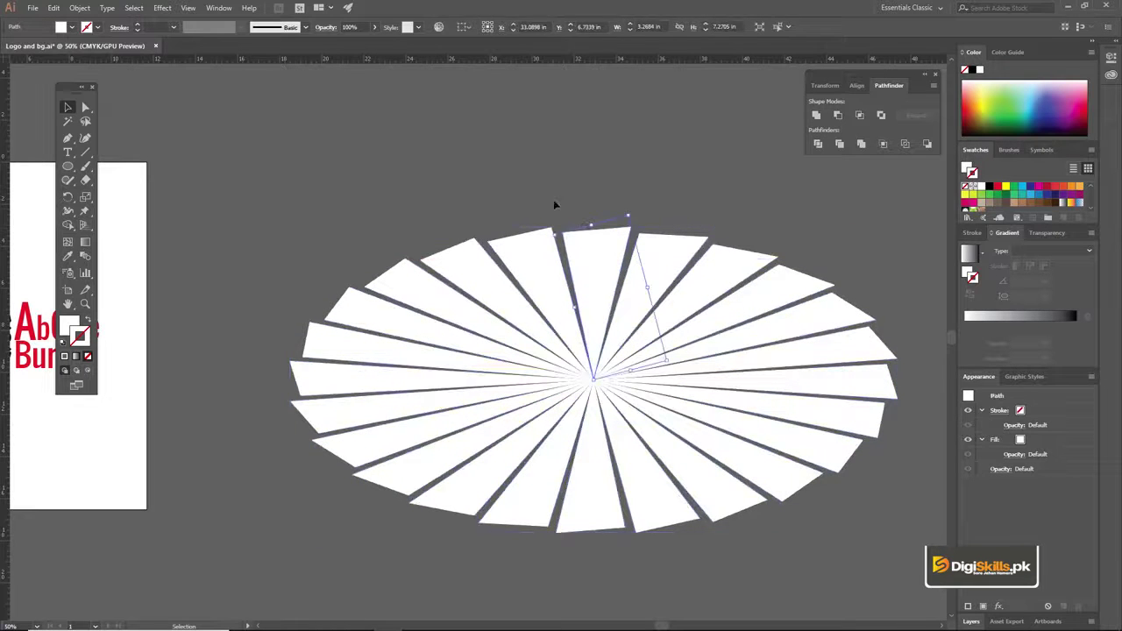
left_click(554, 204)
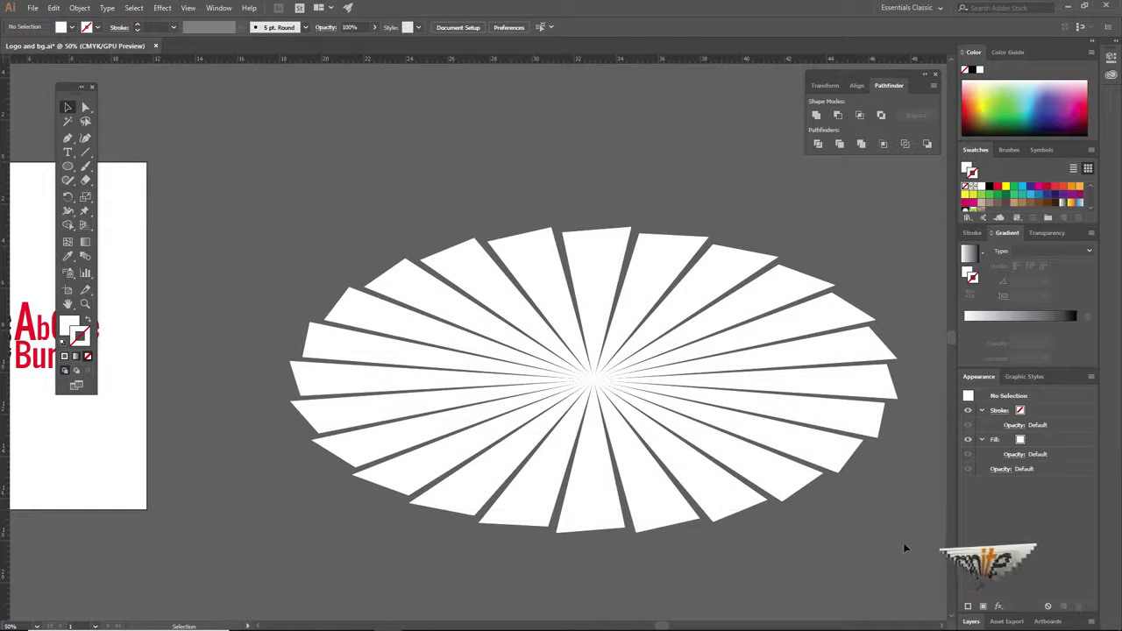
left_click(604, 321)
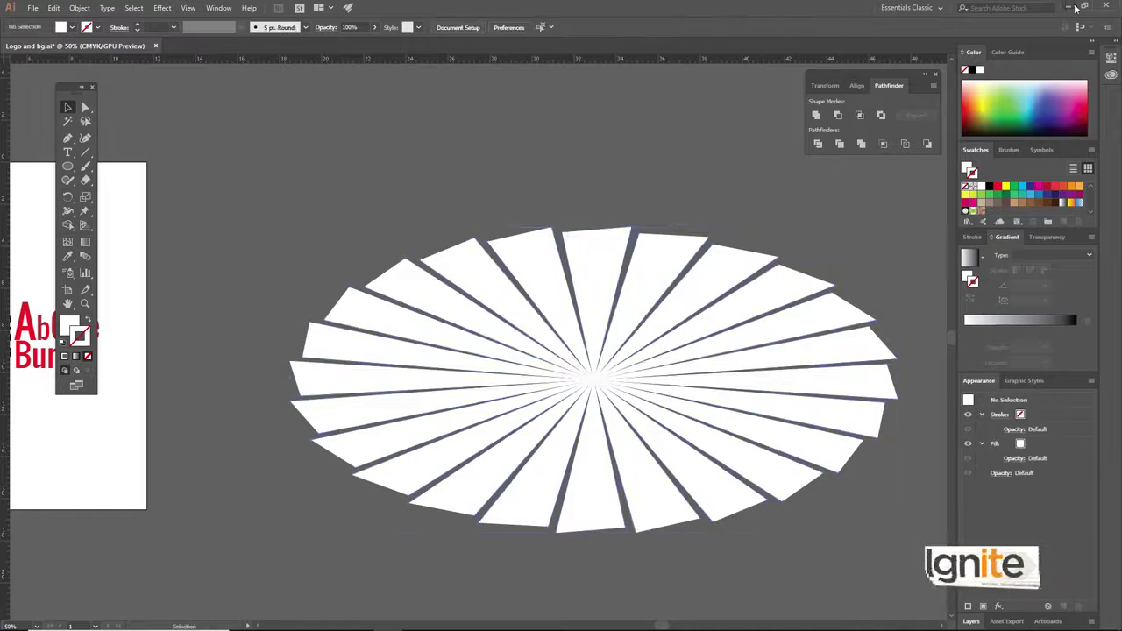
left_click(676, 255)
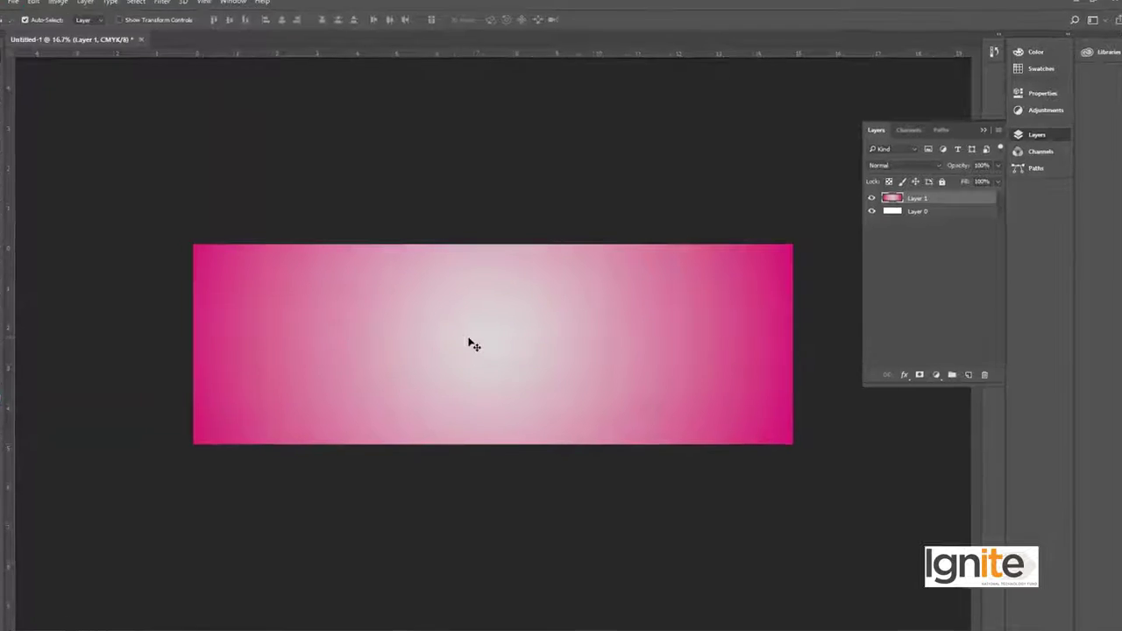
- Add a new layer, paste the sunburst as a Smart Object, and enlarge it from its centre to span most of the banner's width
left_click(1016, 405)
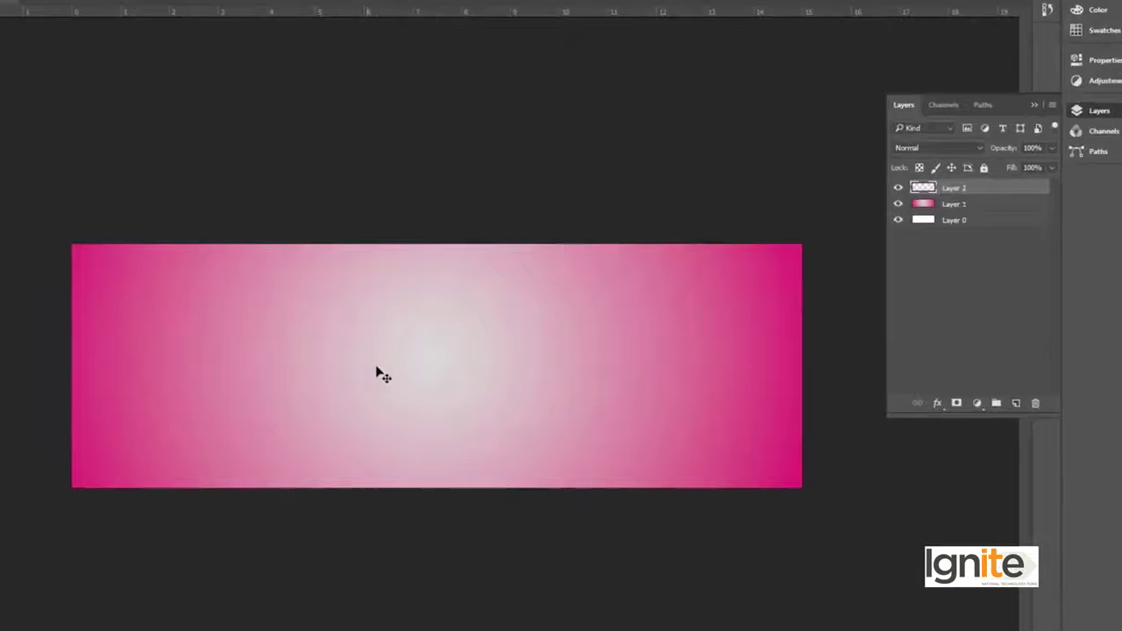
key("ctrl+v")
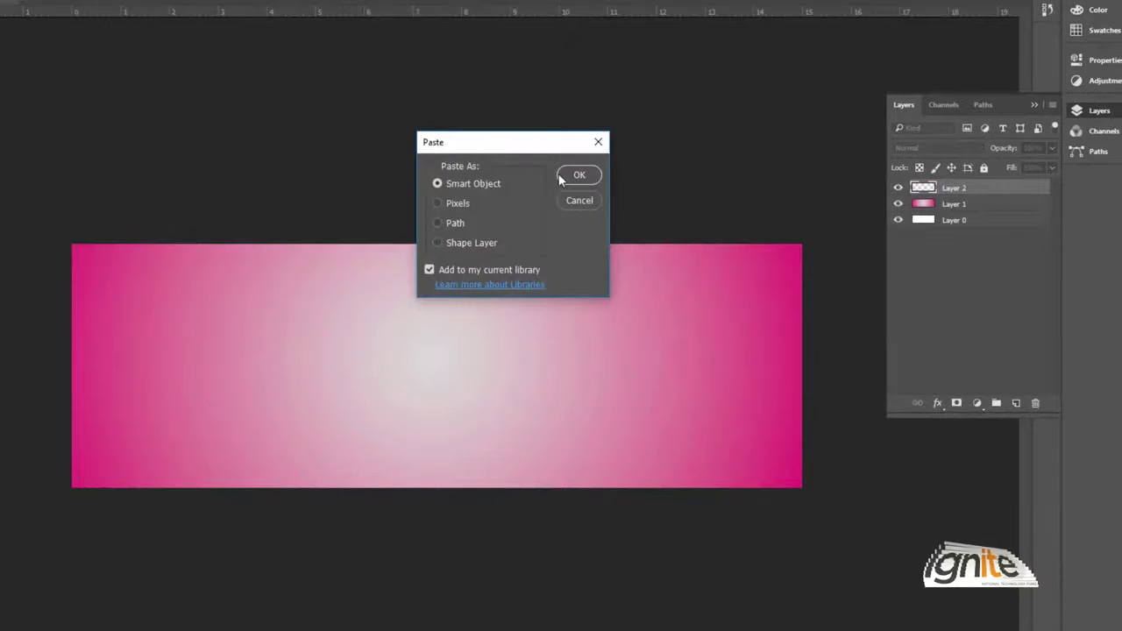
left_click(584, 178)
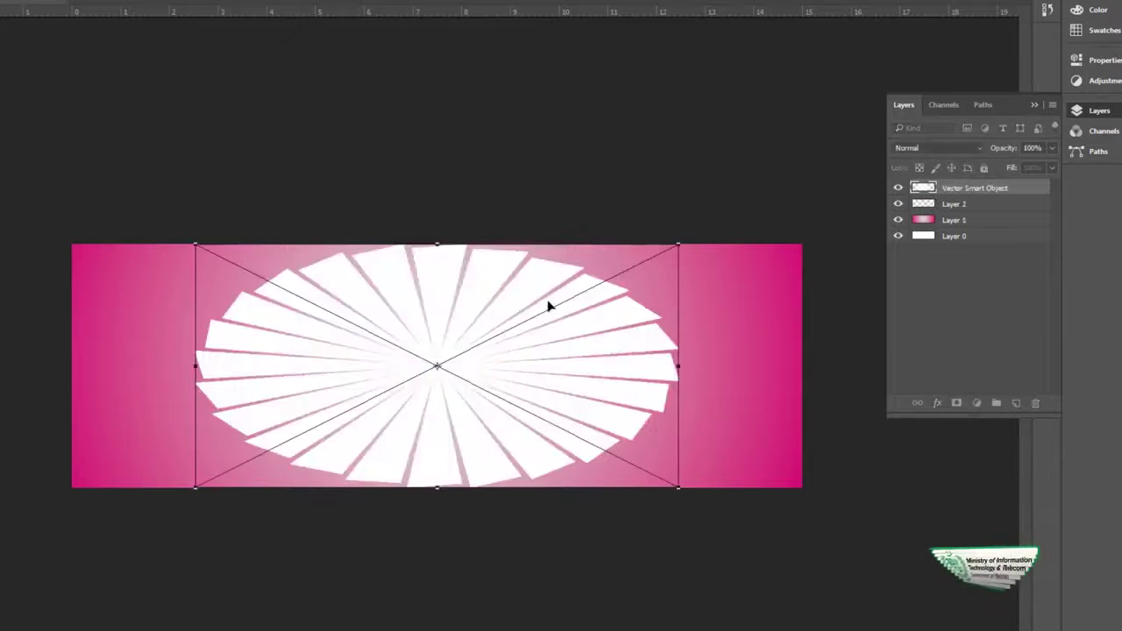
left_click_drag(681, 244, 790, 213)
key("Return")
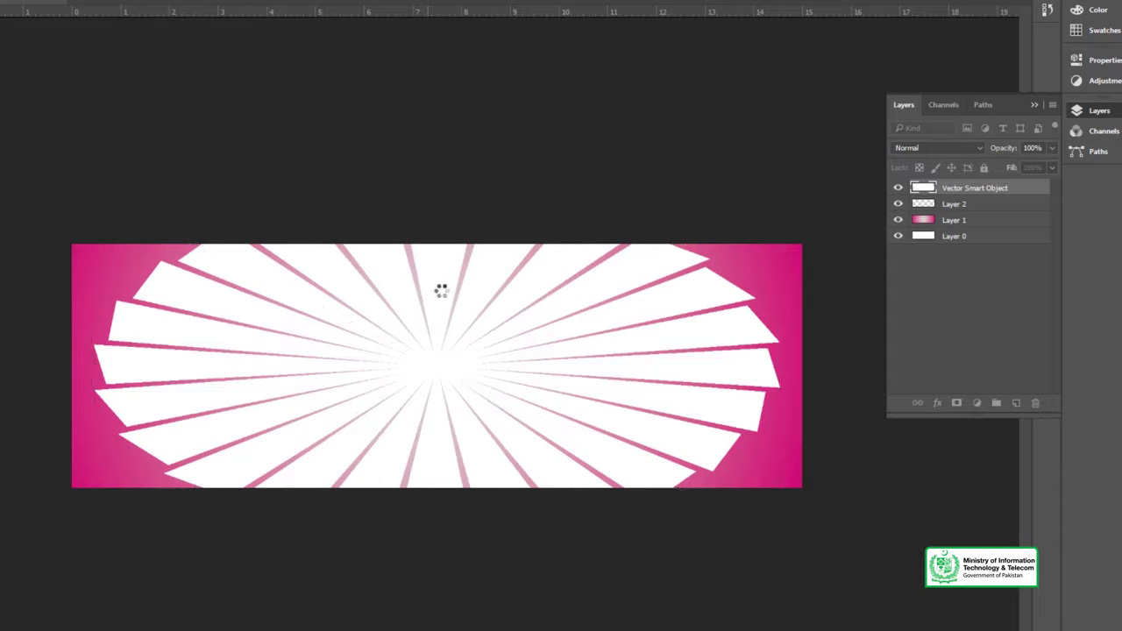
- Try the Color Dodge and Linear Dodge (Add) blend modes on the sunburst layer
left_click(958, 147)
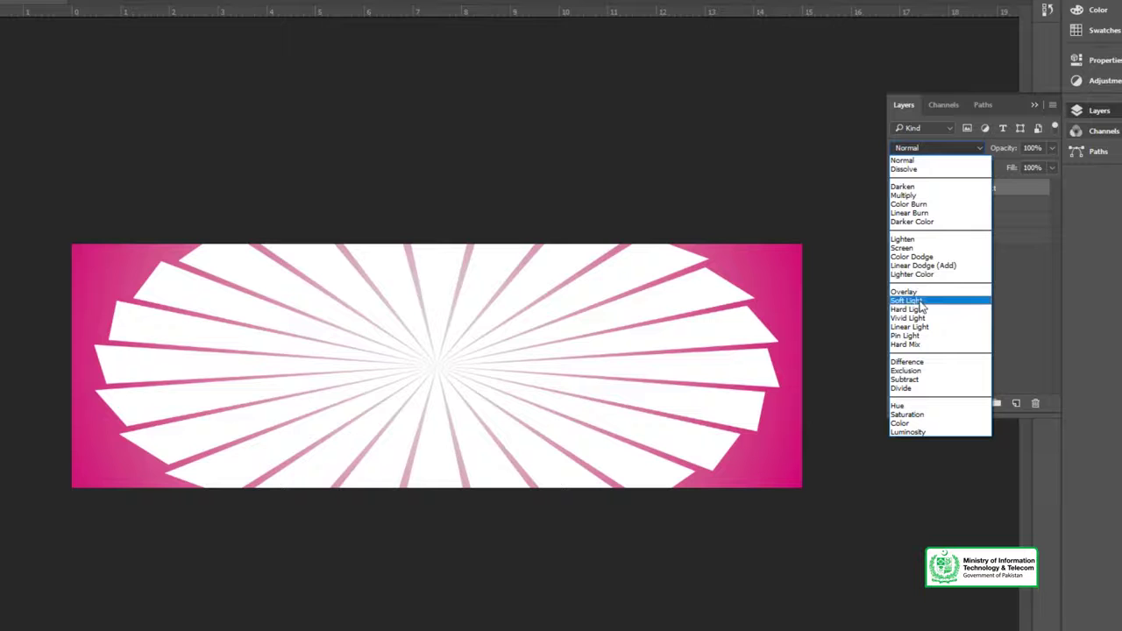
left_click(924, 255)
left_click(924, 150)
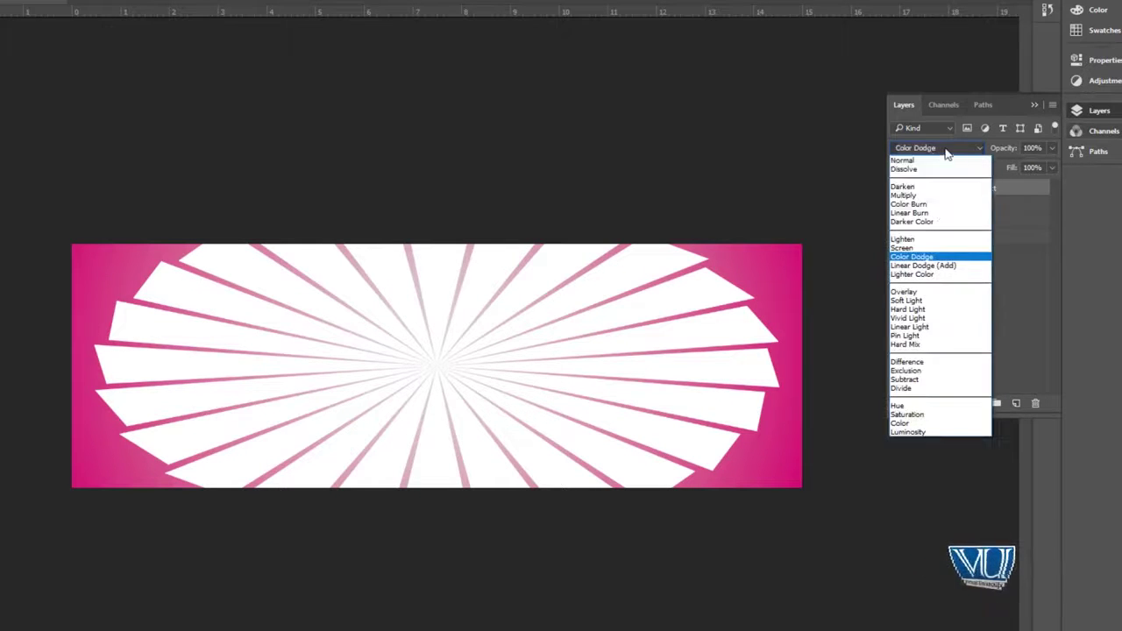
left_click(939, 265)
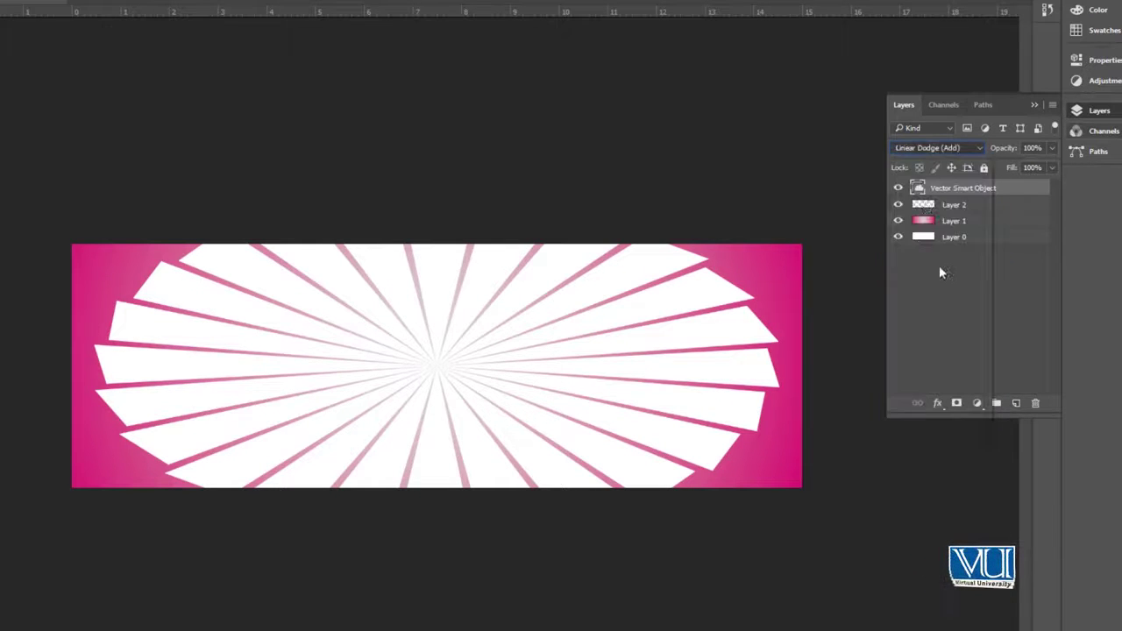
- Merge the empty Layer 2 down into the gradient layer and reselect the sunburst layer
left_click(941, 206)
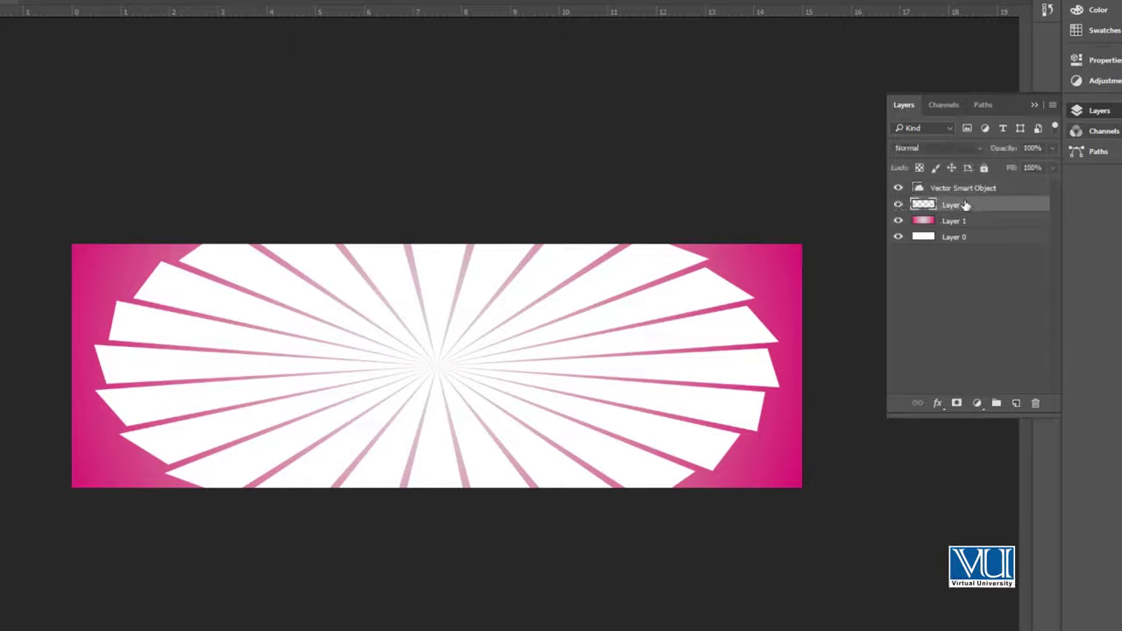
key("ctrl+e")
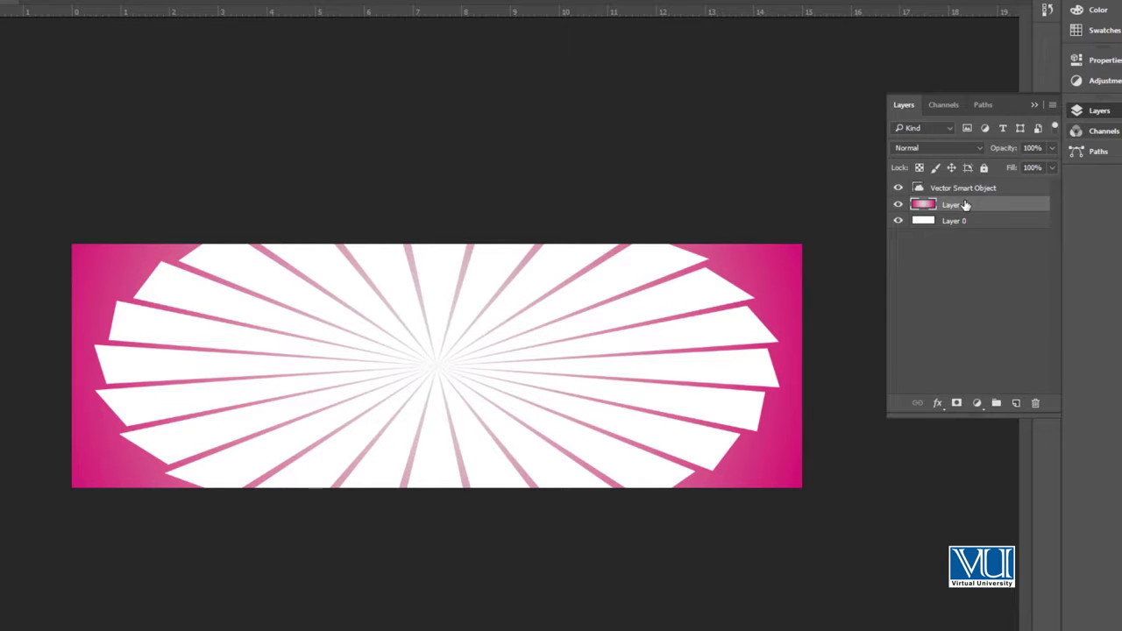
left_click(960, 190)
- Try the Multiply and Color Burn blend modes on the sunburst layer
left_click(936, 149)
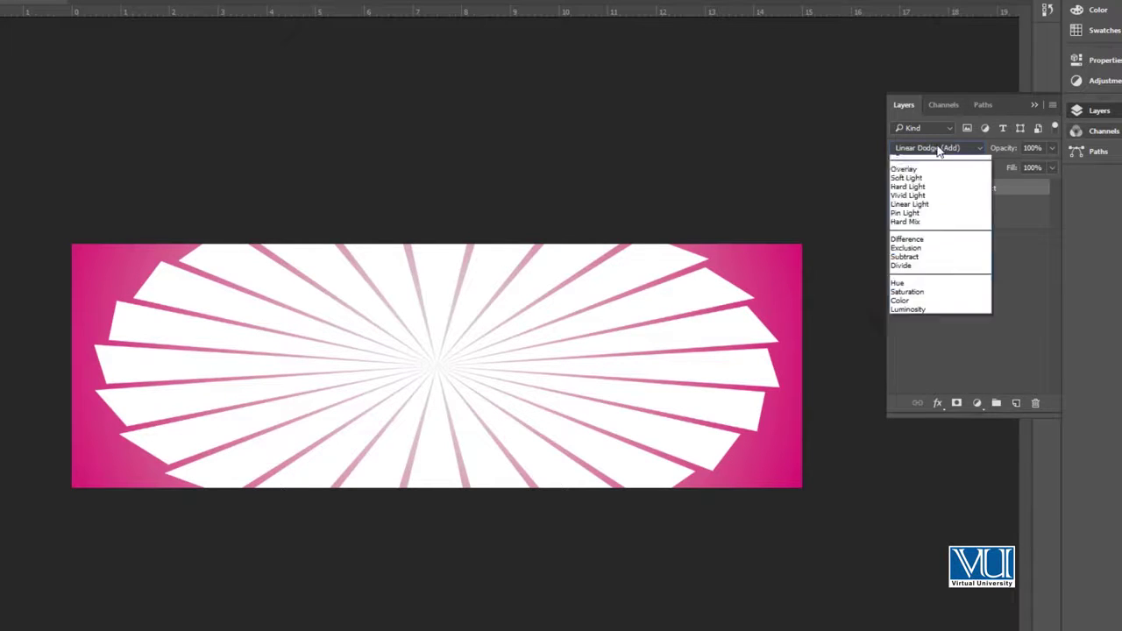
left_click(934, 194)
left_click(937, 148)
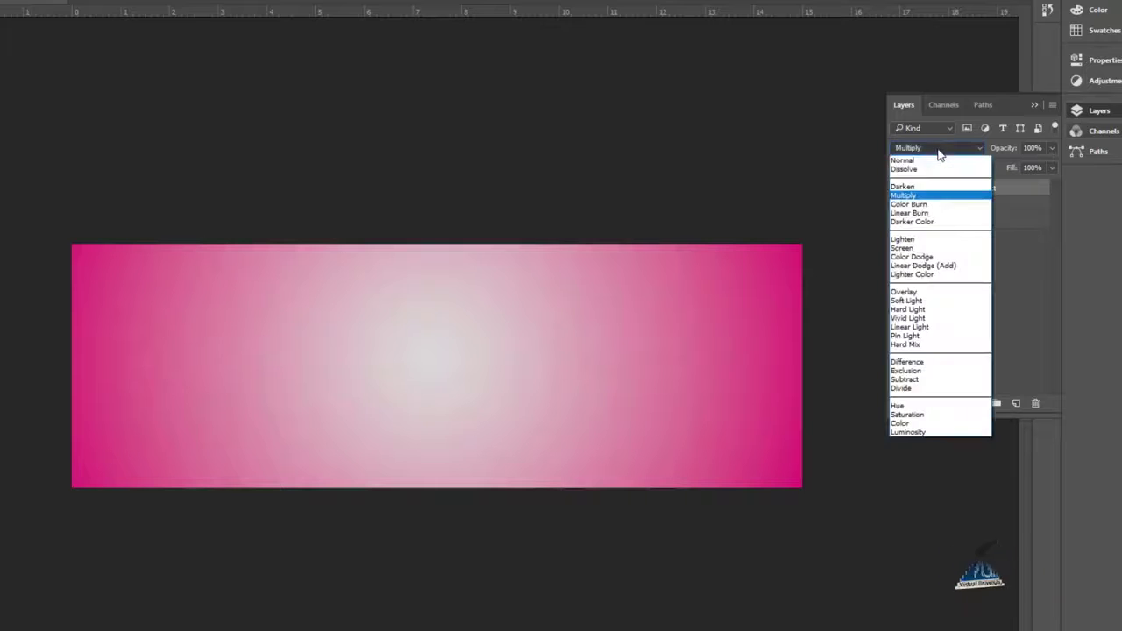
left_click(934, 205)
- Set the sunburst layer's blend mode to Soft Light and its opacity to 60%
left_click(930, 149)
left_click(934, 149)
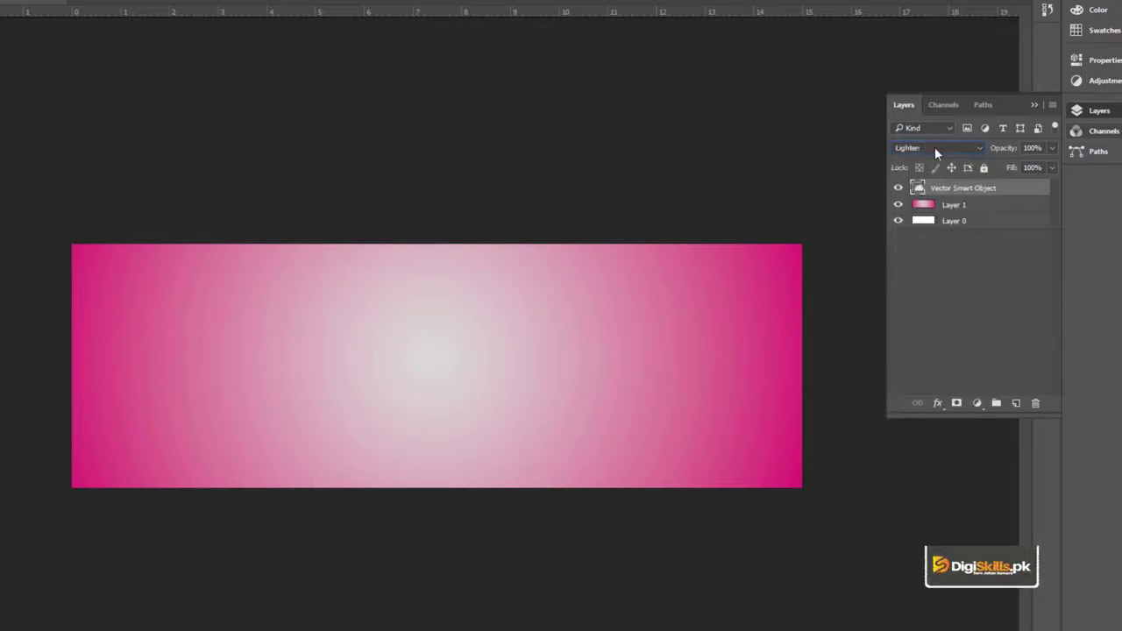
scroll(935, 147, "down", 1)
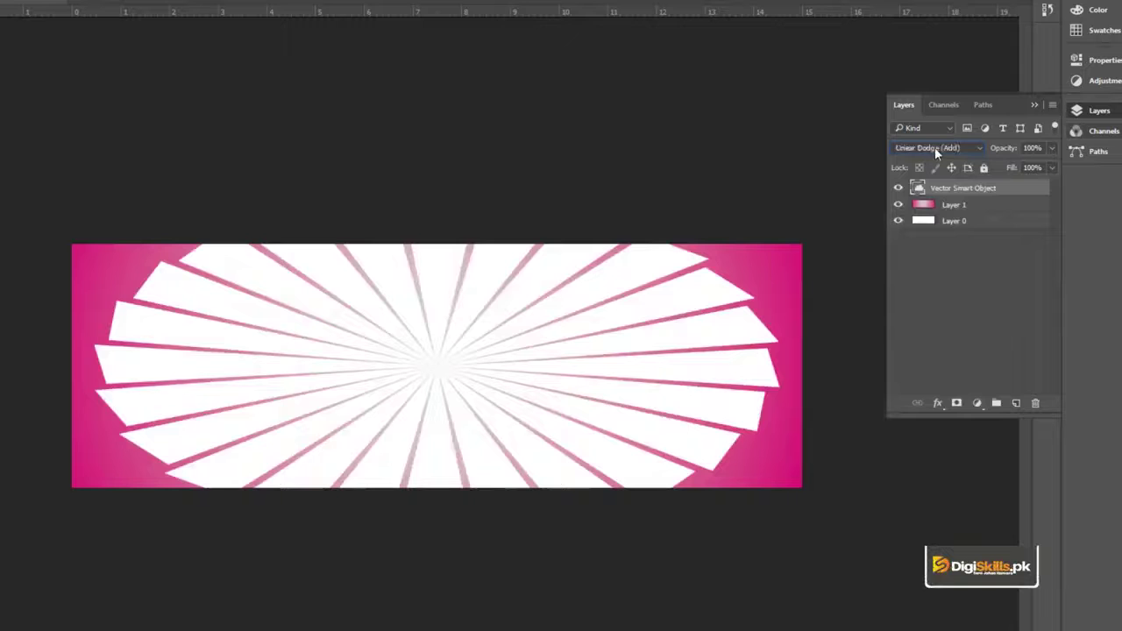
scroll(935, 147, "down", 1)
scroll(934, 152, "down", 1)
scroll(935, 147, "up", 1)
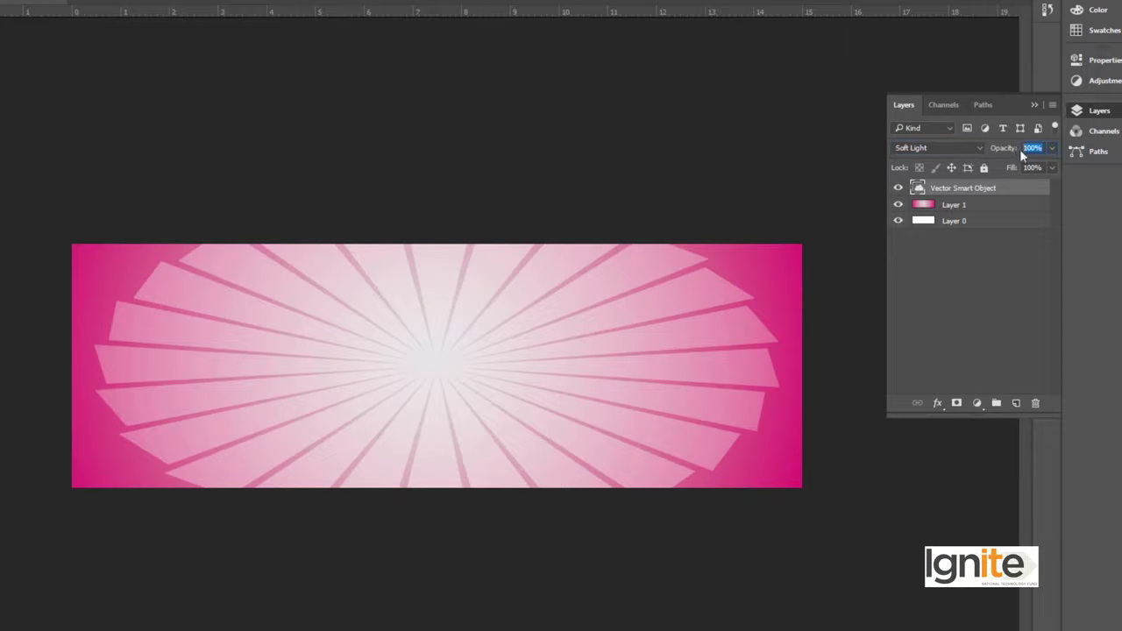
type("60")
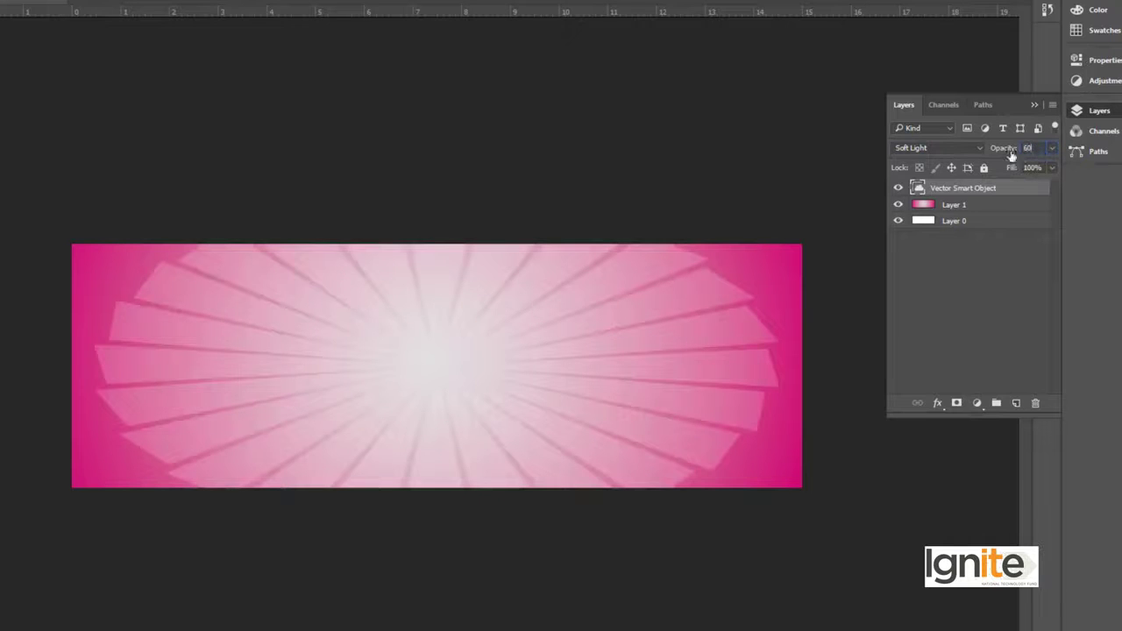
- Shrink the sunburst slightly about its centre and preview the banner in full-screen mode
key("ctrl+t")
left_click_drag(789, 190, 759, 204)
key("Return")
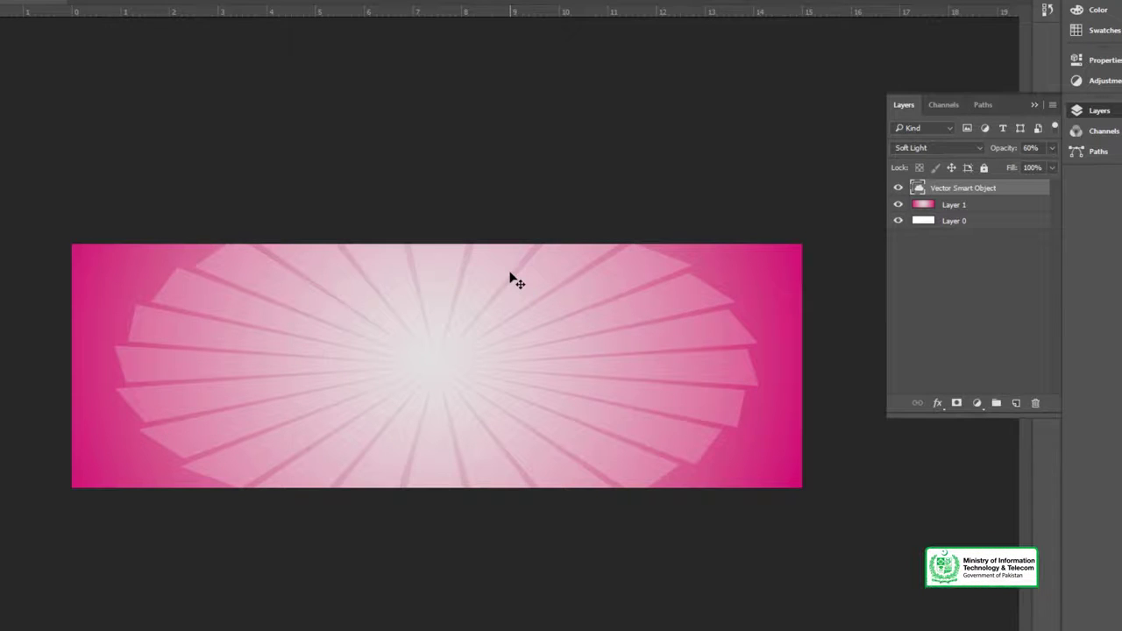
key("shift+f")
key("shift+f")
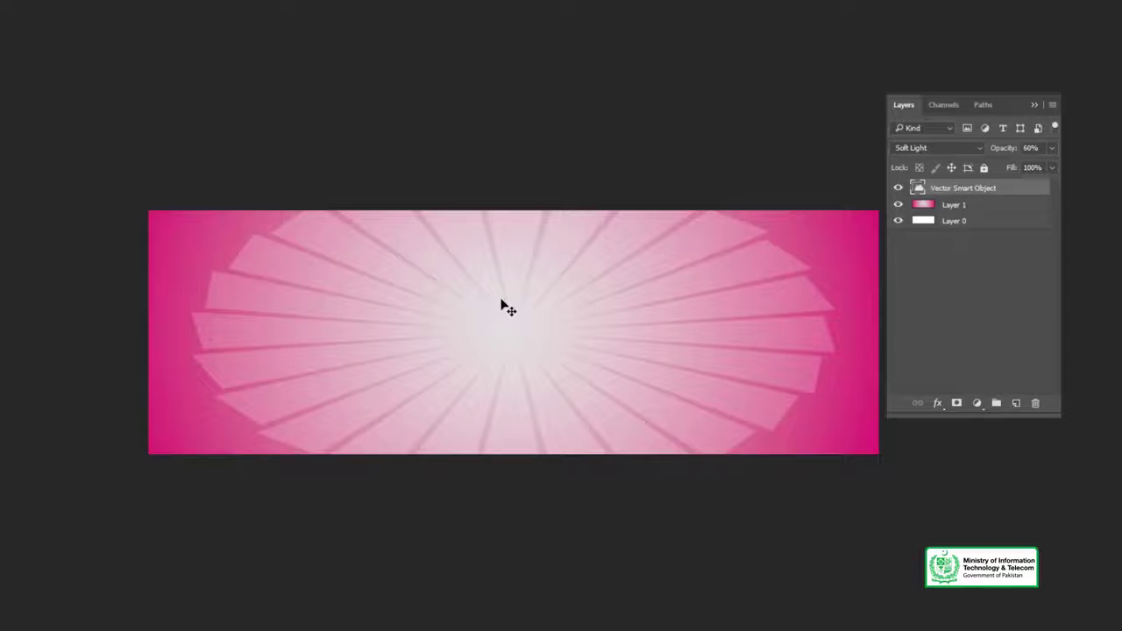
key("shift+f")
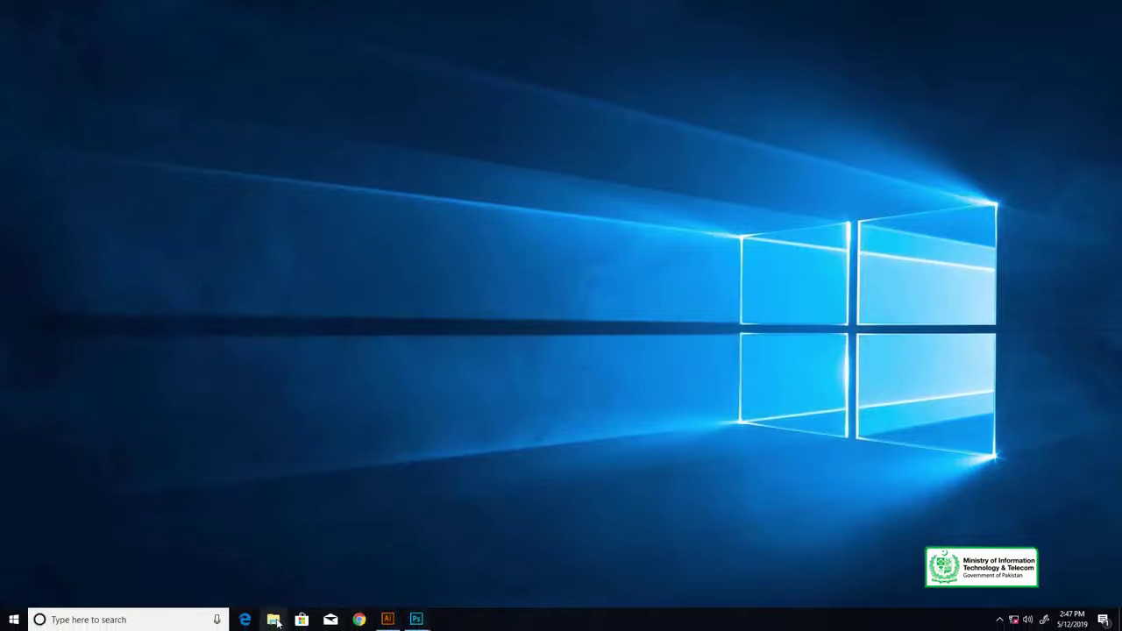
- Place the hamburger-3184108_1920 image from the 157-158 Billboard-Hoarding Design folder into the banner
left_click(273, 620)
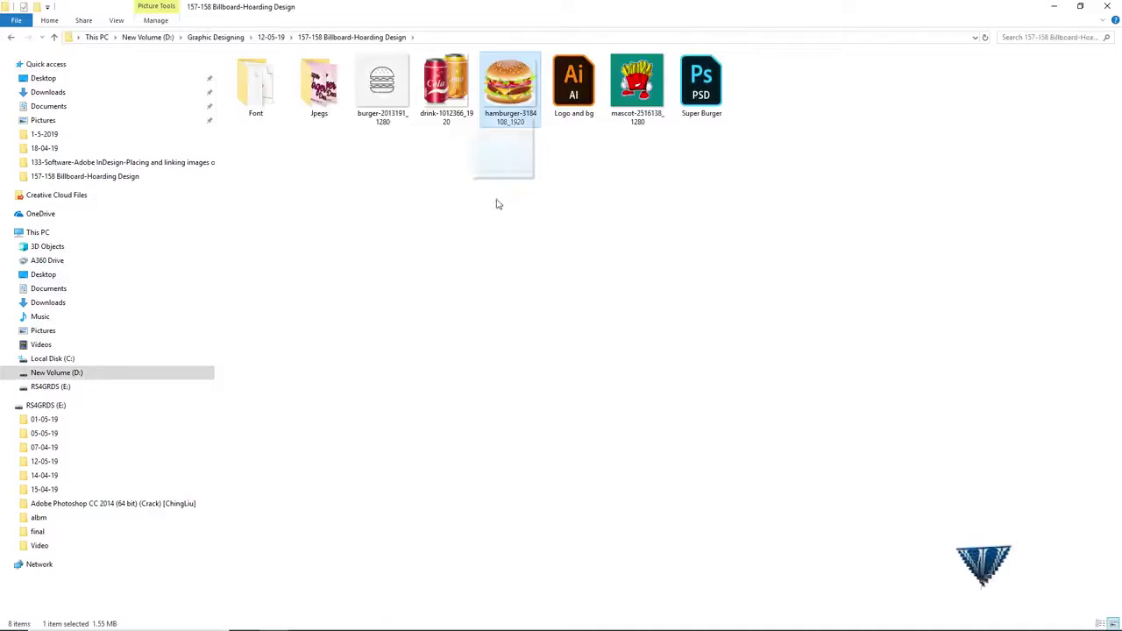
left_click_drag(498, 204, 499, 354)
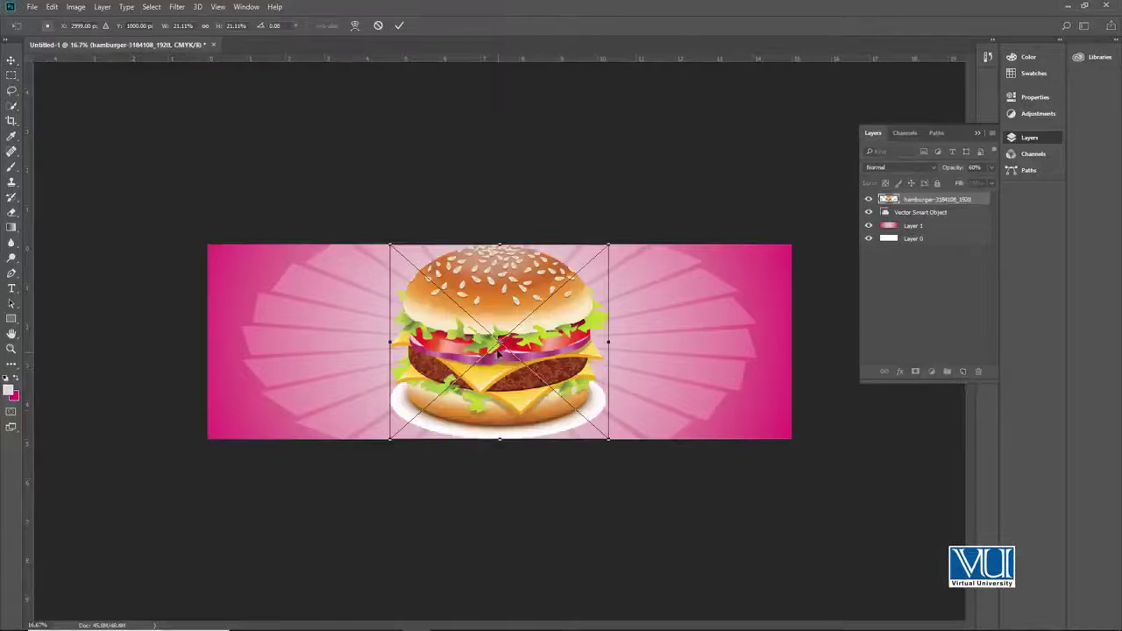
key("Return")
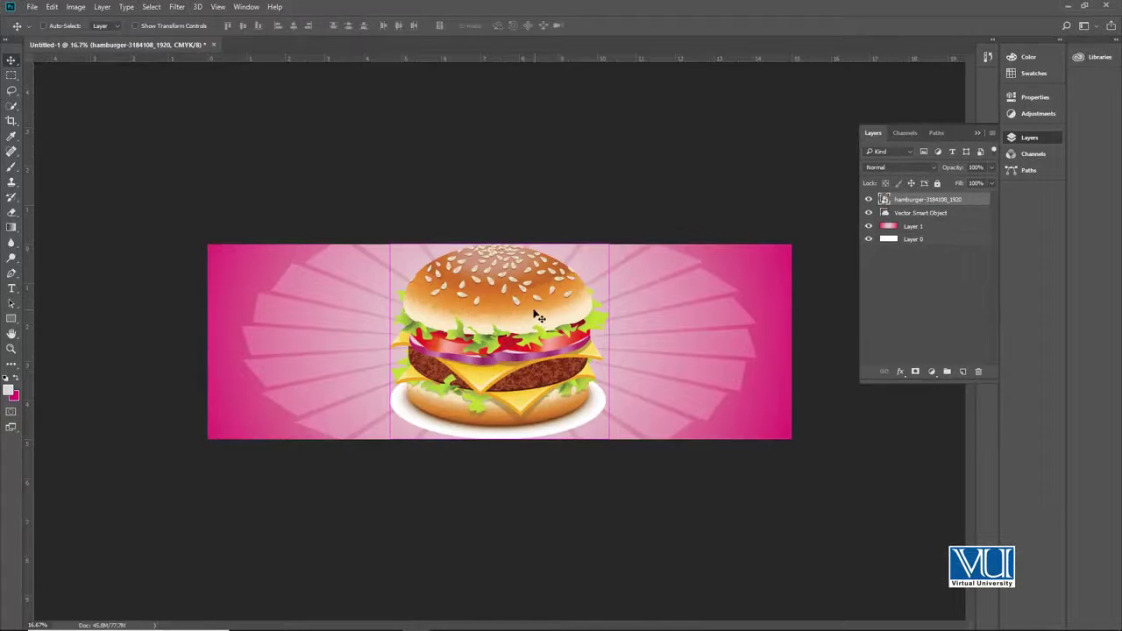
- Scale the hamburger down to about one fifth of the banner's width and move it to the left part of the banner
key("ctrl+t")
left_click_drag(593, 250, 562, 272)
left_click_drag(508, 316, 330, 328)
left_click_drag(391, 290, 375, 300)
key("Return")
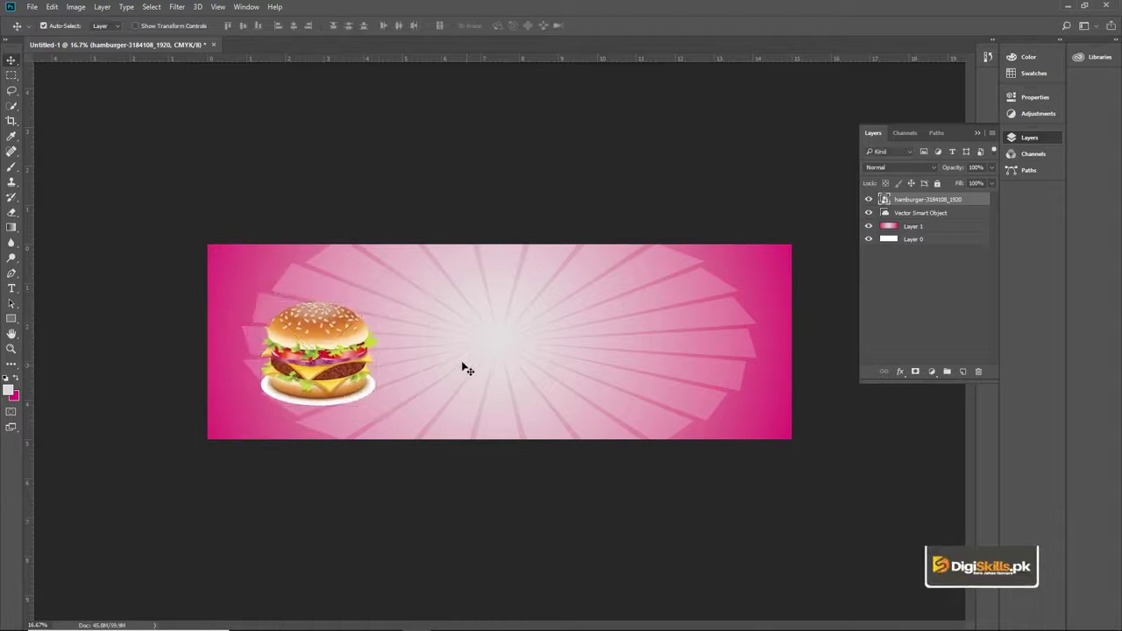
- Open the drink-1012366_1920 image from the project folder as a separate document in Photoshop
left_click(1067, 6)
left_click(454, 90)
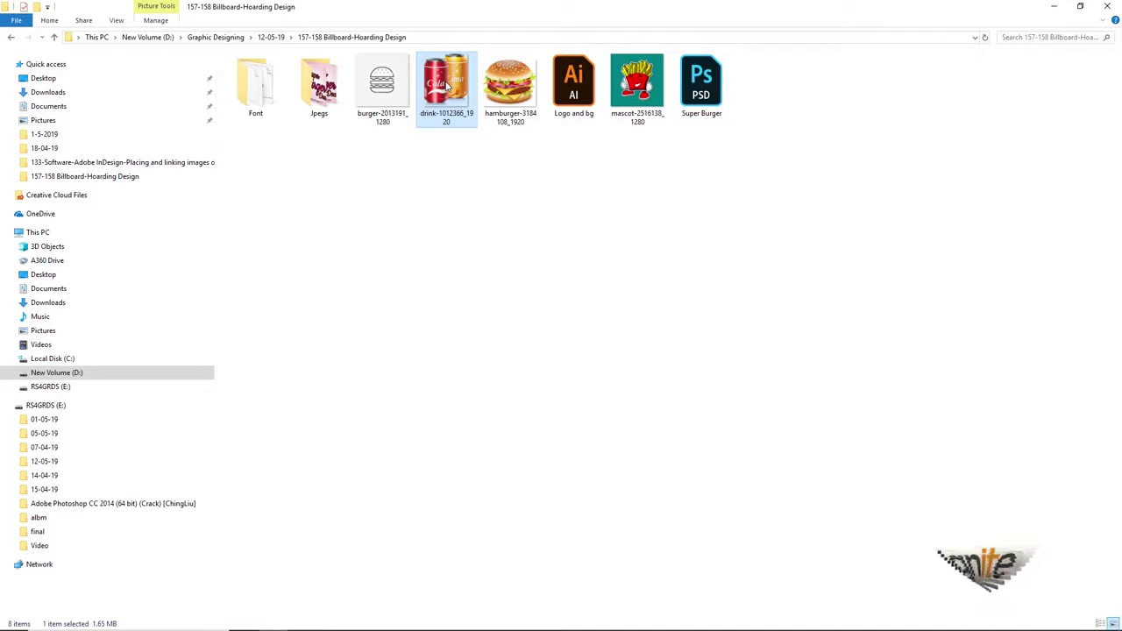
left_click_drag(447, 85, 500, 46)
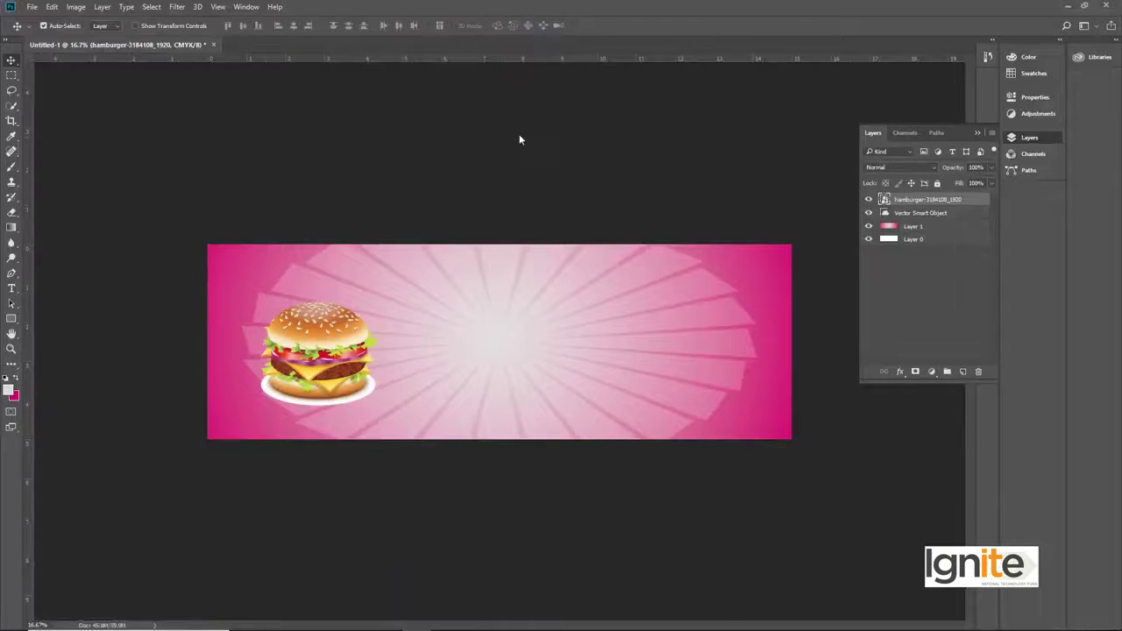
- Create a new empty path in the drink image for outlining the red Cola can
key("z")
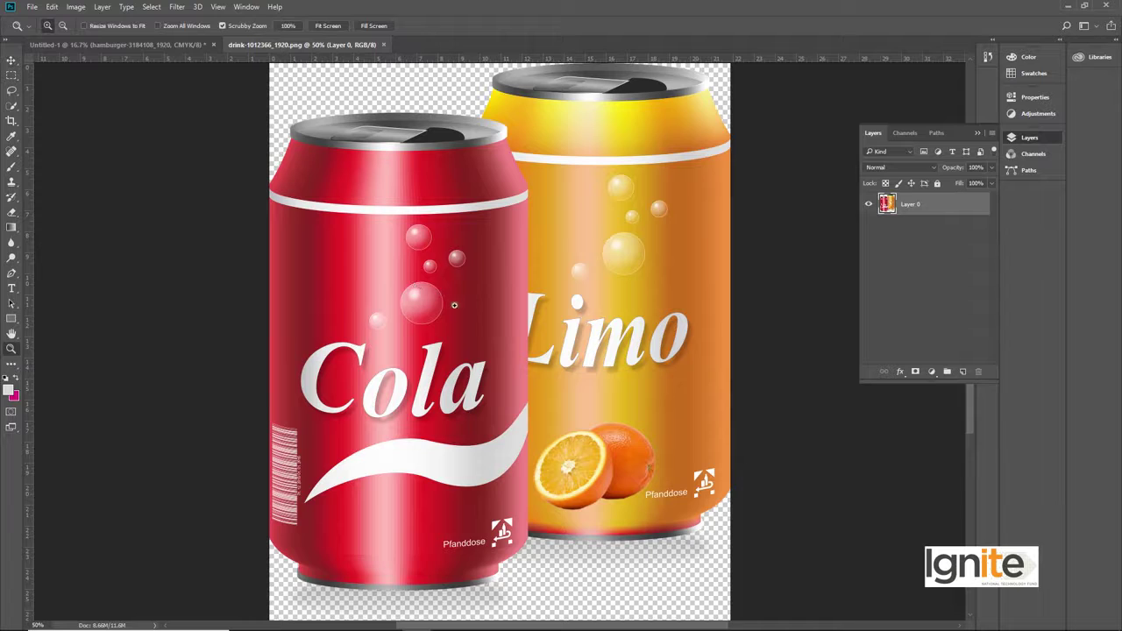
left_click(481, 302)
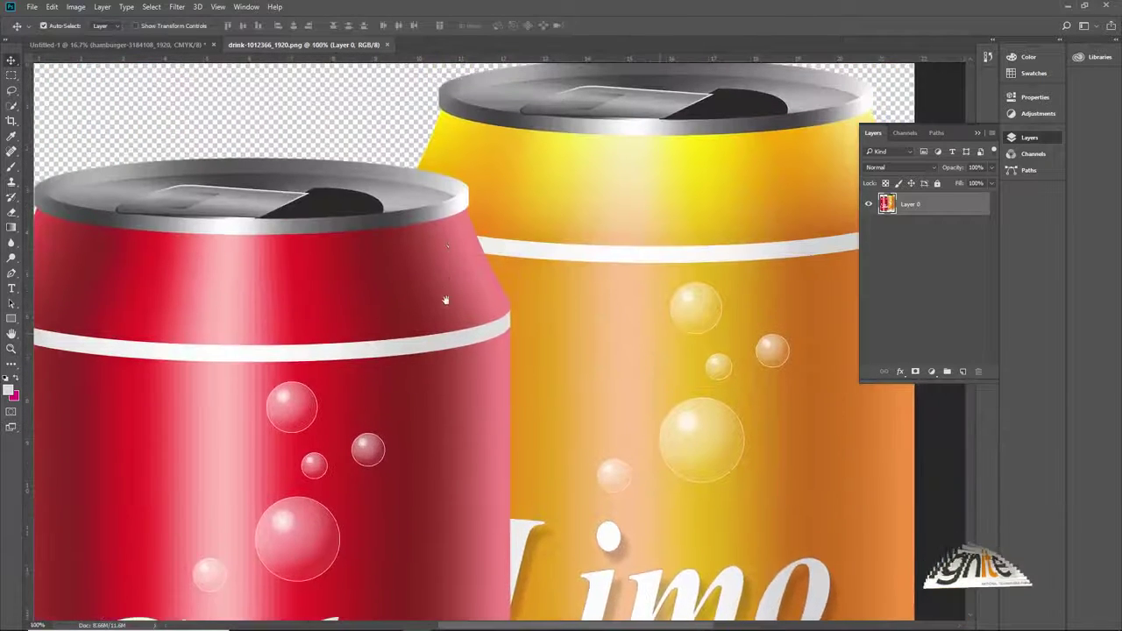
key("v")
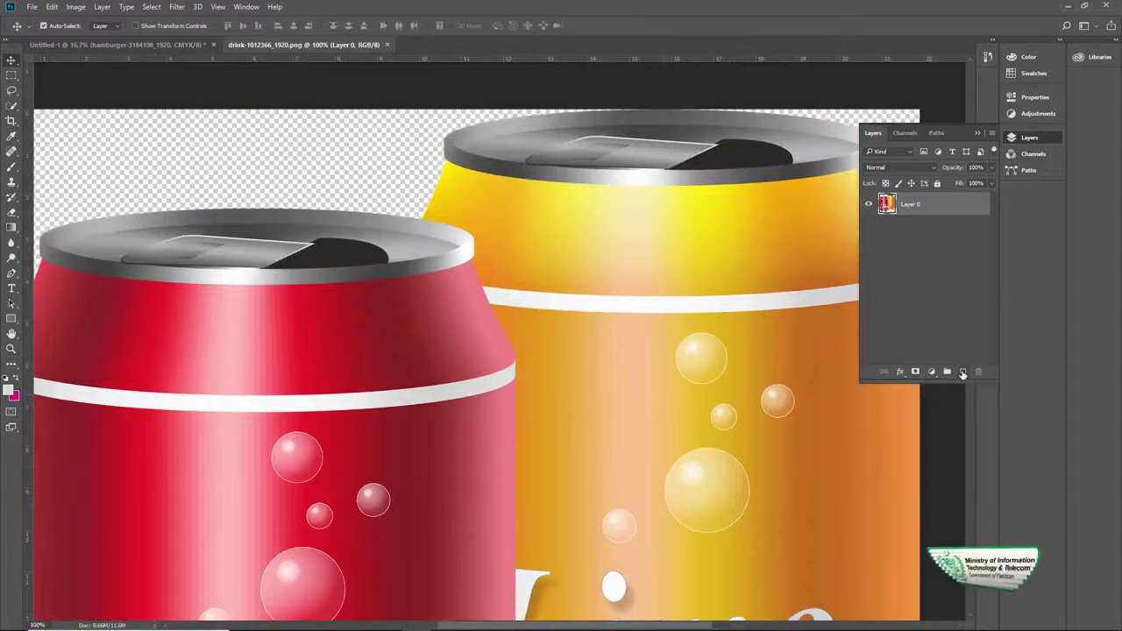
left_click(938, 133)
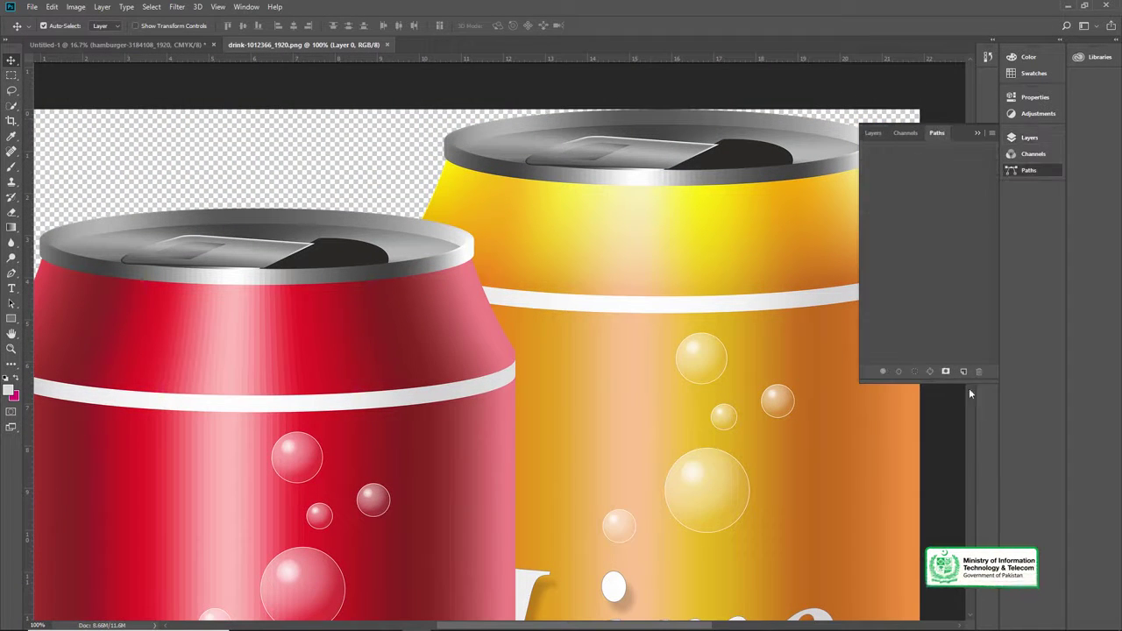
left_click(964, 372)
left_click(873, 132)
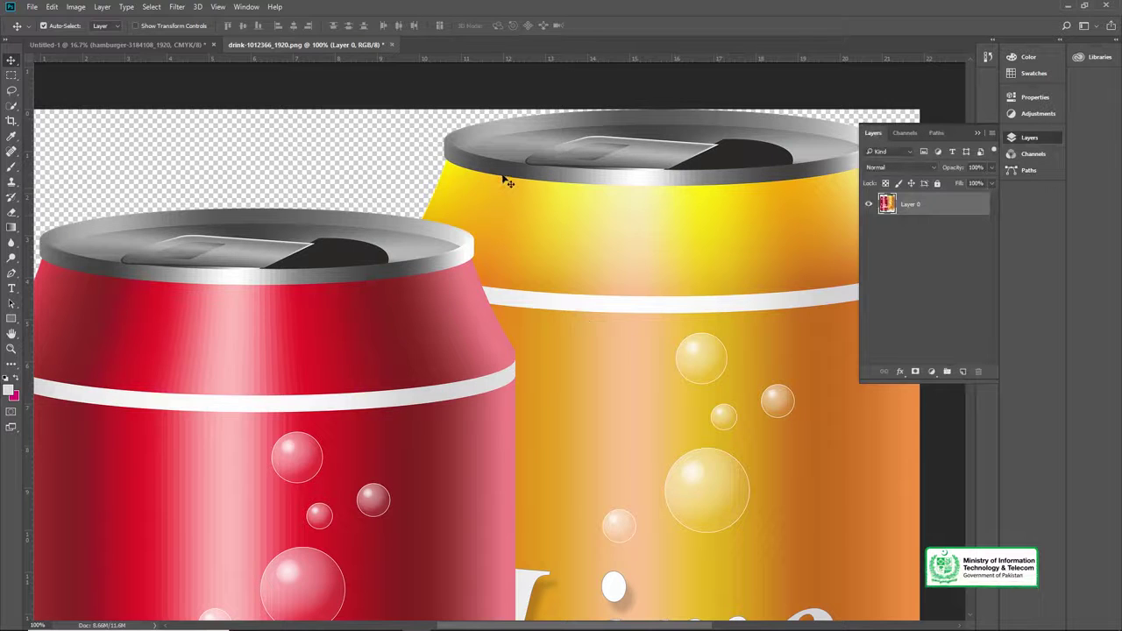
- Trace the red Cola can's edge with the Pen tool, from the lid rim beside the yellow can down the tapered shoulder
key("p")
scroll(408, 192, "up", 2)
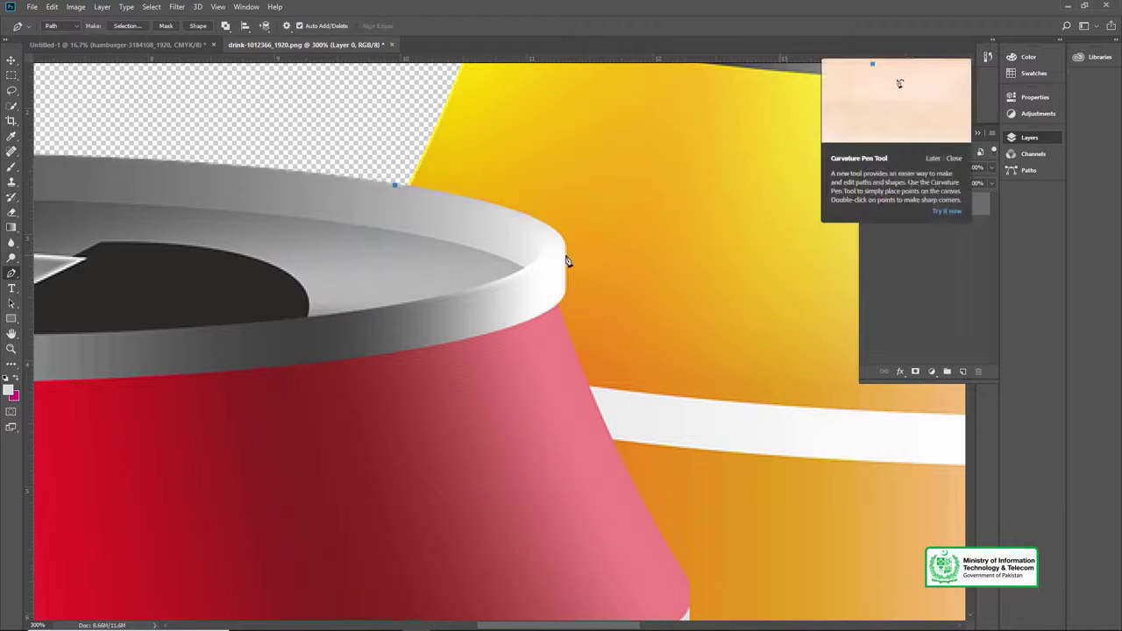
left_click(562, 311)
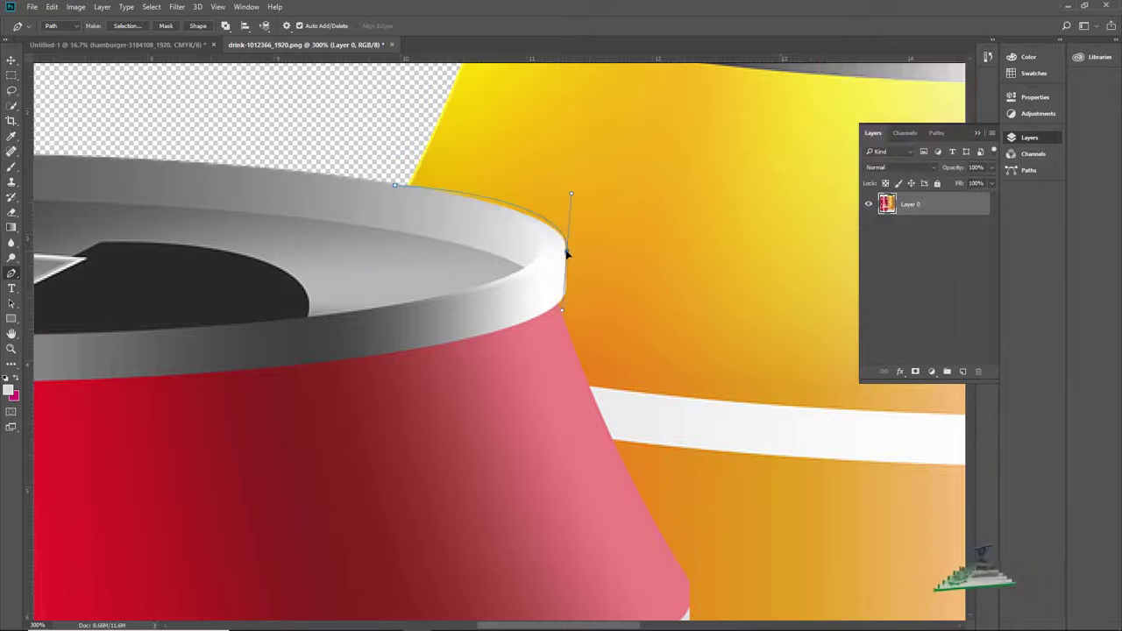
left_click_drag(575, 266, 529, 235)
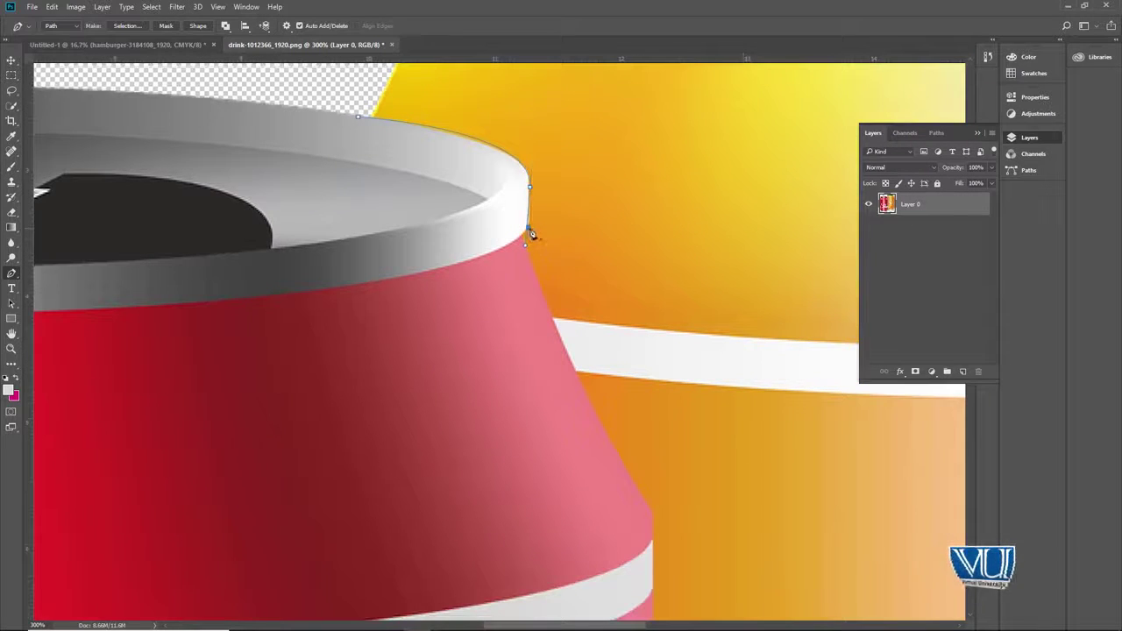
left_click_drag(539, 274, 505, 144)
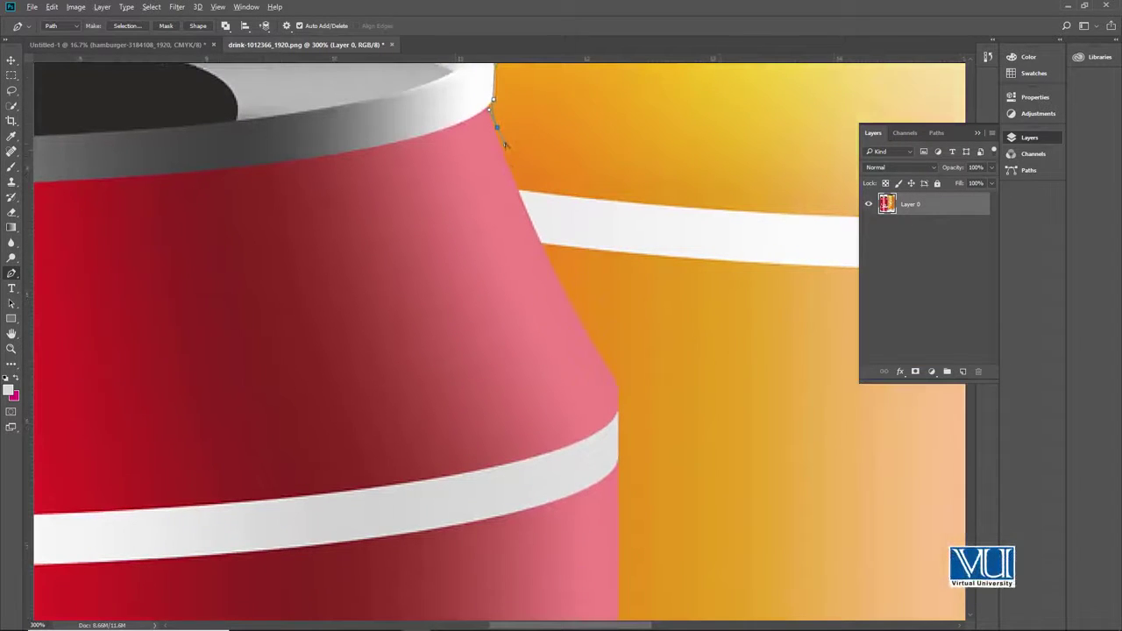
left_click(495, 129)
left_click_drag(545, 240, 494, 194)
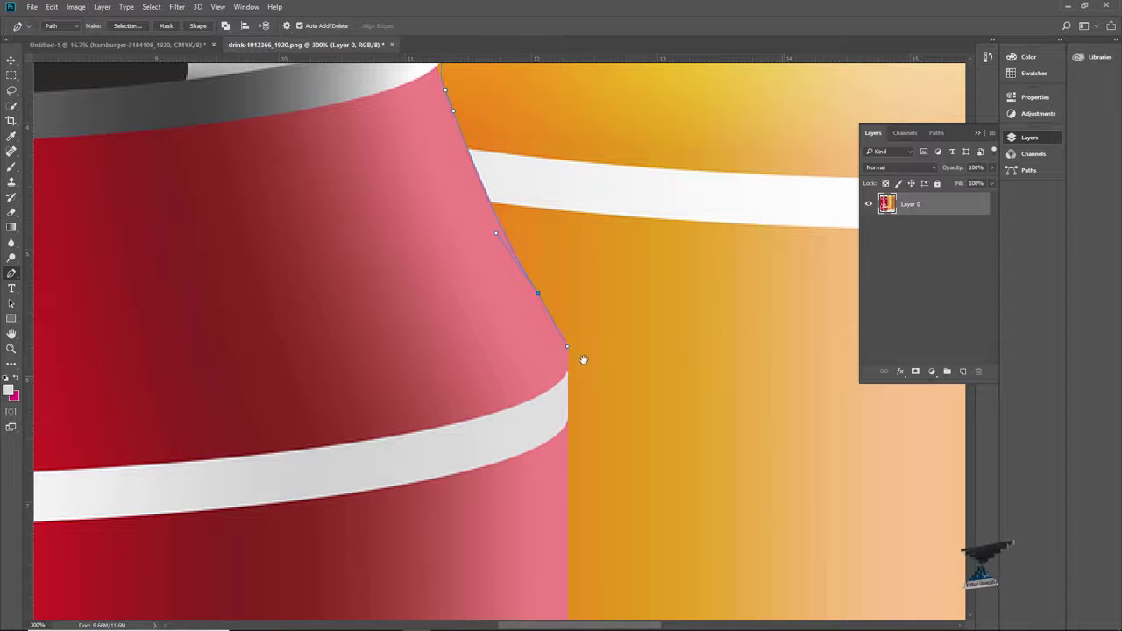
- Continue the path from the Cola can's shoulder straight down its side, ending just below the can's lower curve
left_click_drag(573, 398, 549, 278)
left_click(544, 290)
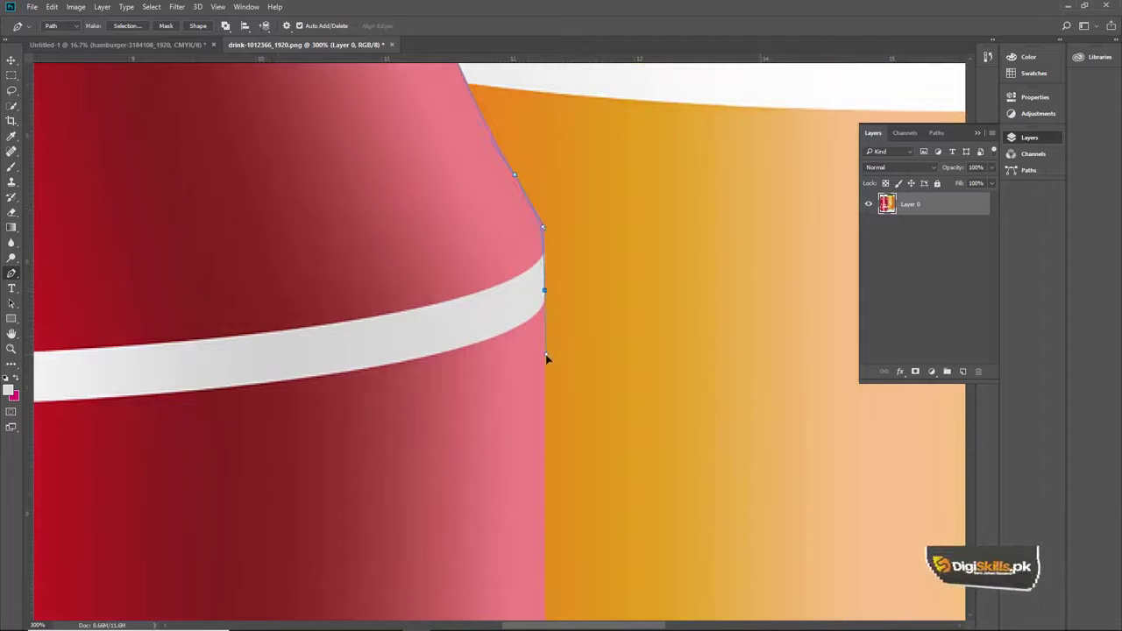
left_click_drag(545, 360, 523, 201)
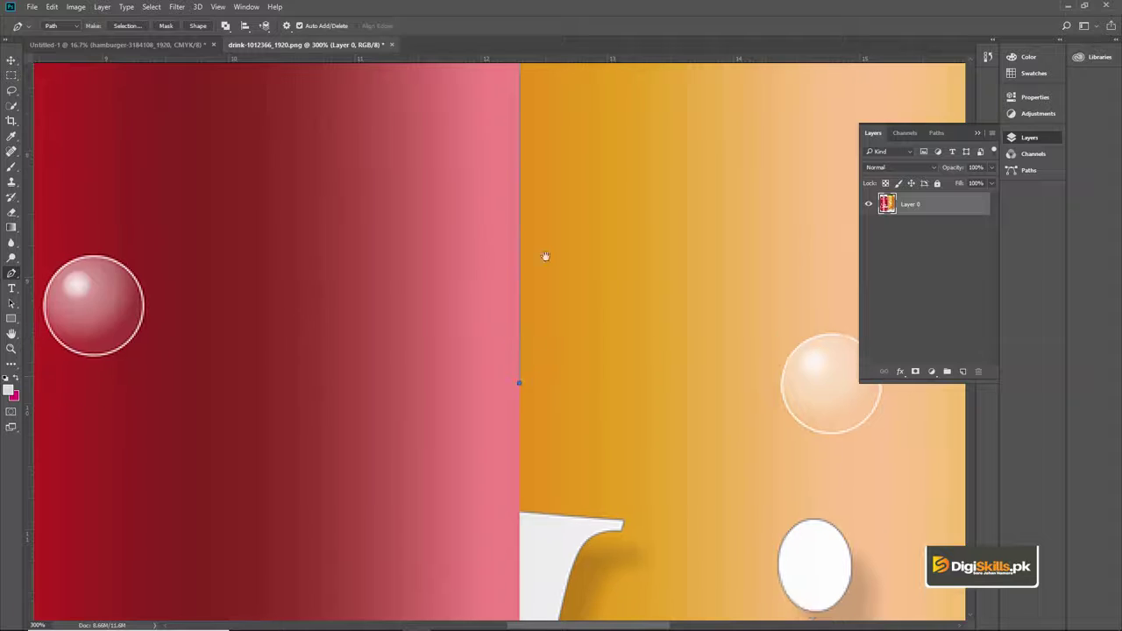
scroll(517, 396, "down", 5)
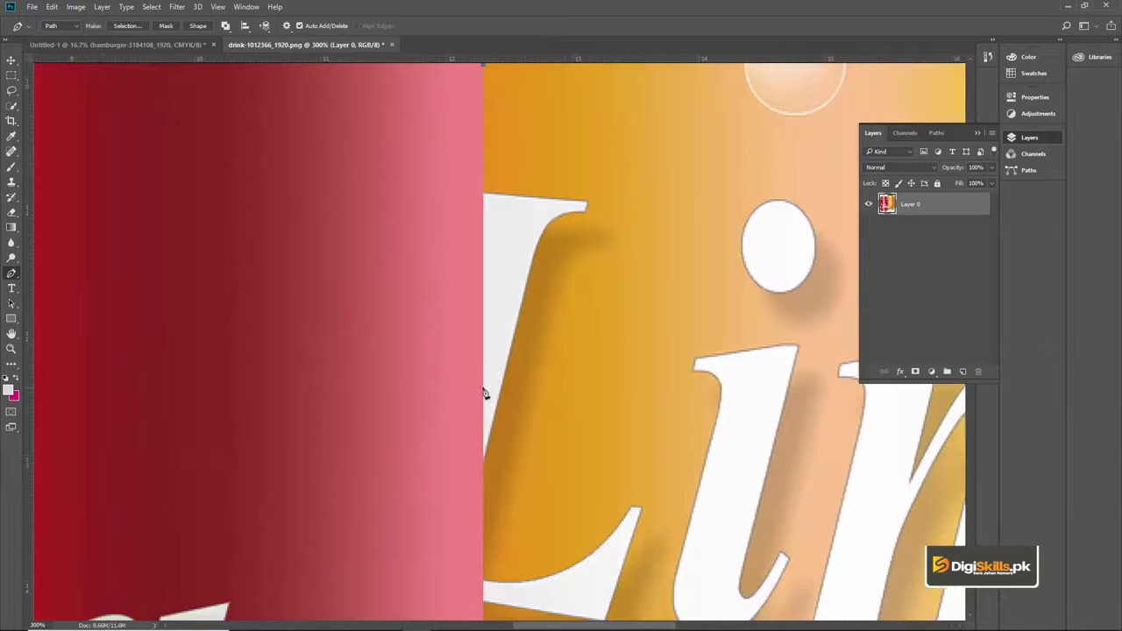
scroll(517, 496, "down", 5)
scroll(517, 496, "left", 1)
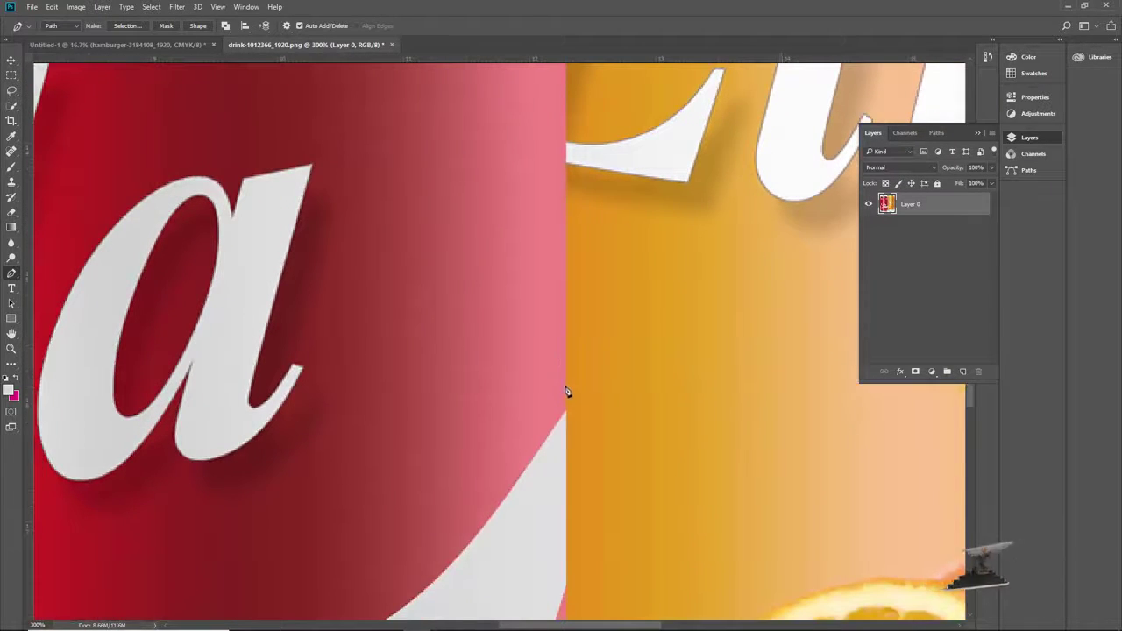
left_click_drag(587, 439, 526, 263)
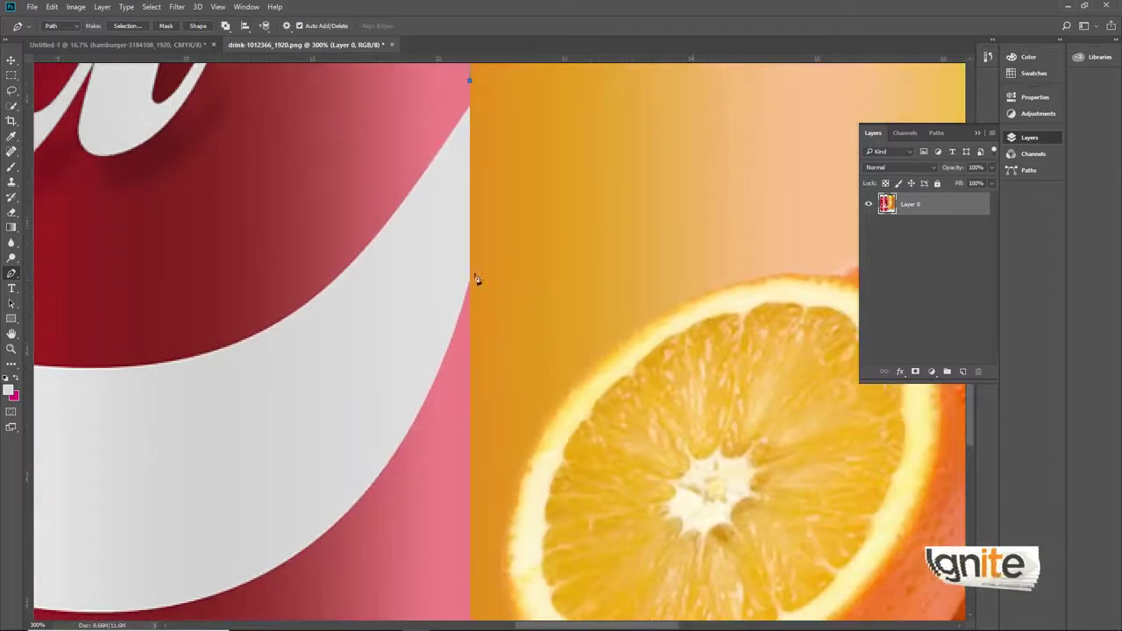
scroll(551, 214, "down", 8)
scroll(431, 468, "right", 2)
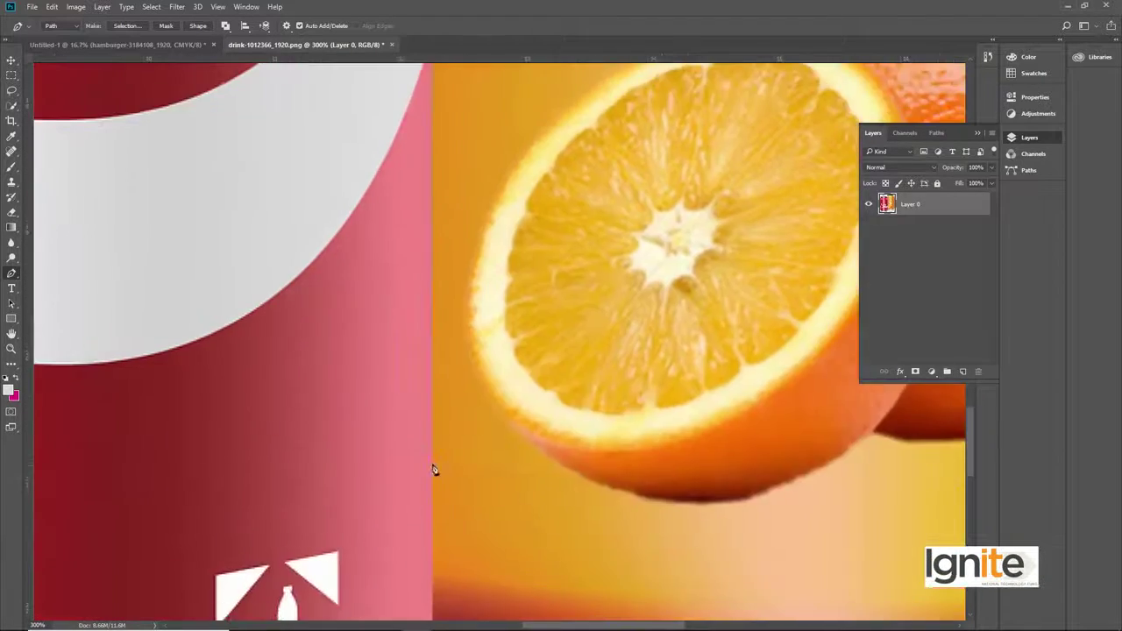
left_click(373, 403)
- Extend the path loosely beneath the yellow Limo can and up along its outer side, beyond the canvas edge
key("z")
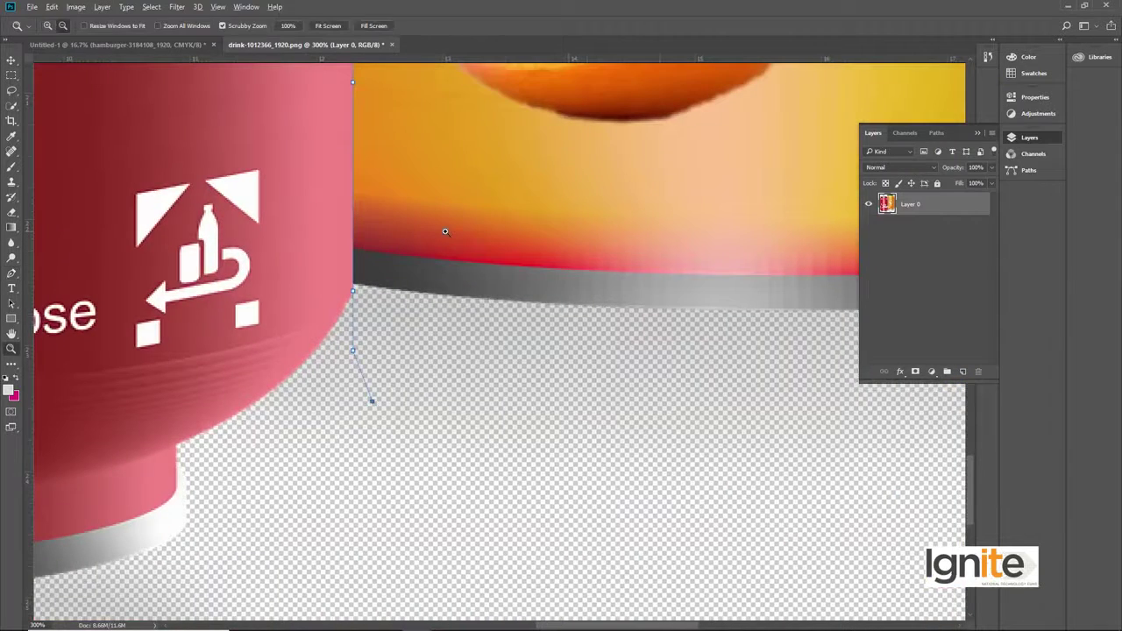
left_click(445, 227, "alt")
left_click(537, 213, "alt")
left_click(465, 215, "alt")
left_click(441, 206, "alt")
left_click_drag(438, 79, 433, 309)
key("p")
left_click(517, 568)
left_click(577, 573)
left_click(698, 546)
left_click(722, 506)
left_click(731, 427)
left_click(728, 377)
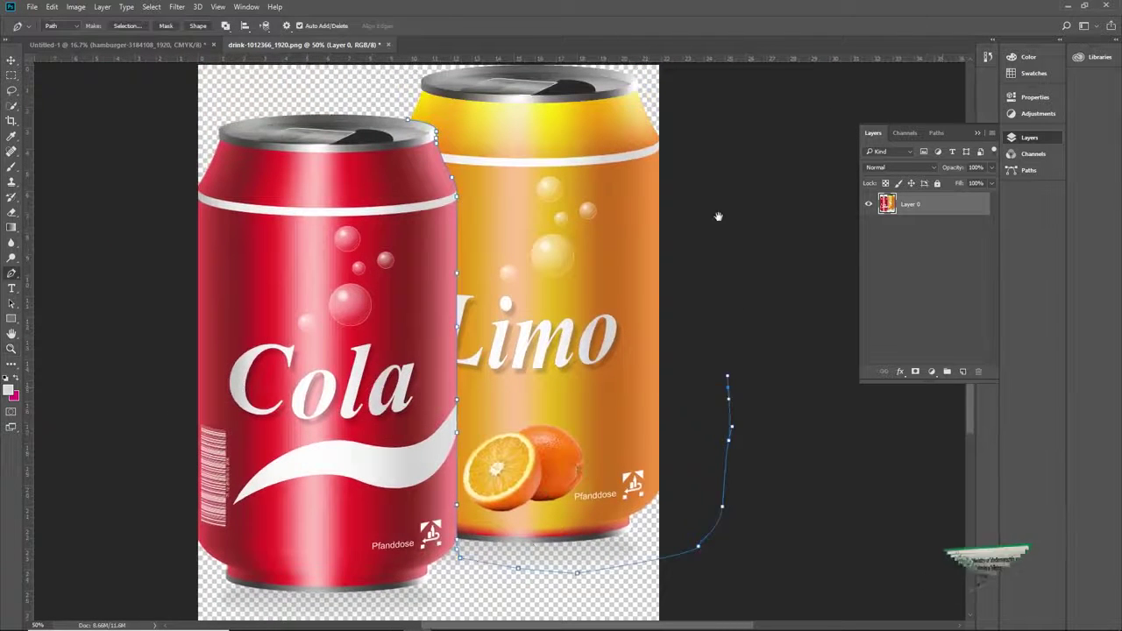
- Carry the path over the top of the yellow Limo can and close it at the starting point on the Cola can's rim
left_click_drag(718, 217, 716, 309)
left_click(723, 180)
left_click(709, 142)
left_click(631, 104)
left_click(538, 89)
left_click(517, 90)
left_click(451, 103)
left_click(439, 108)
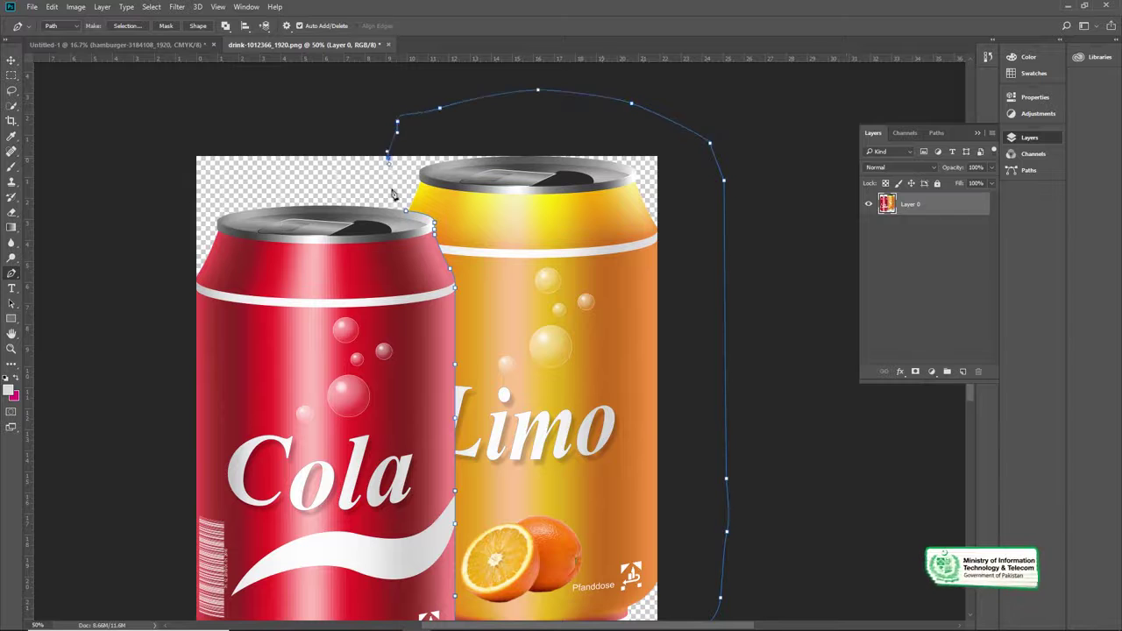
left_click(405, 208)
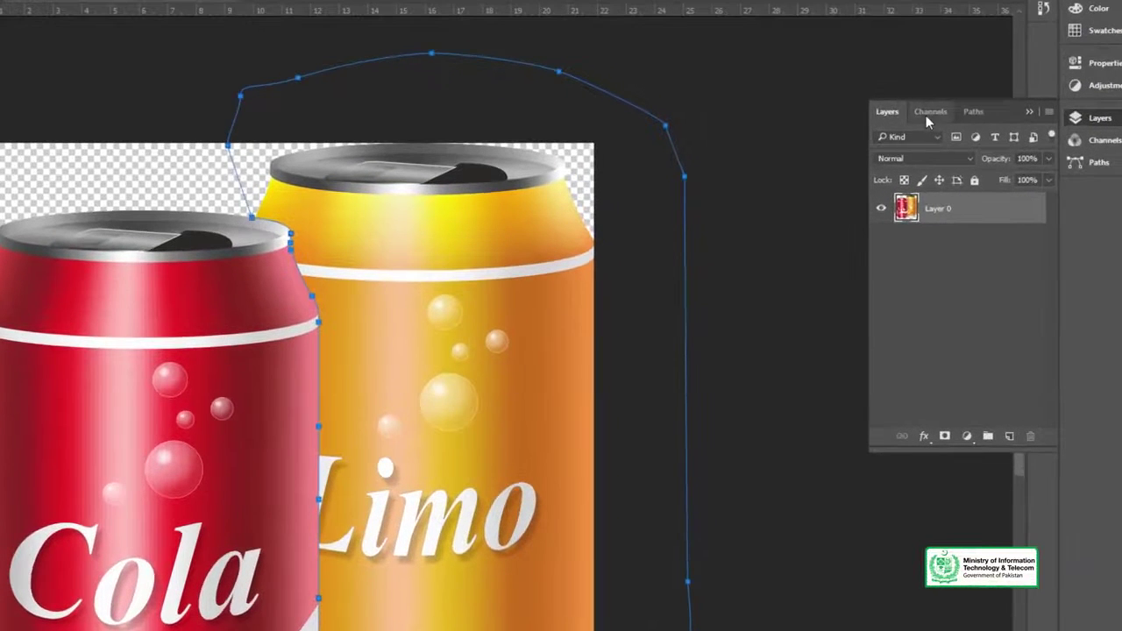
- Make a selection from Path 1 and delete the yellow Limo can from Layer 0
left_click(927, 114)
left_click(969, 112)
right_click(958, 145)
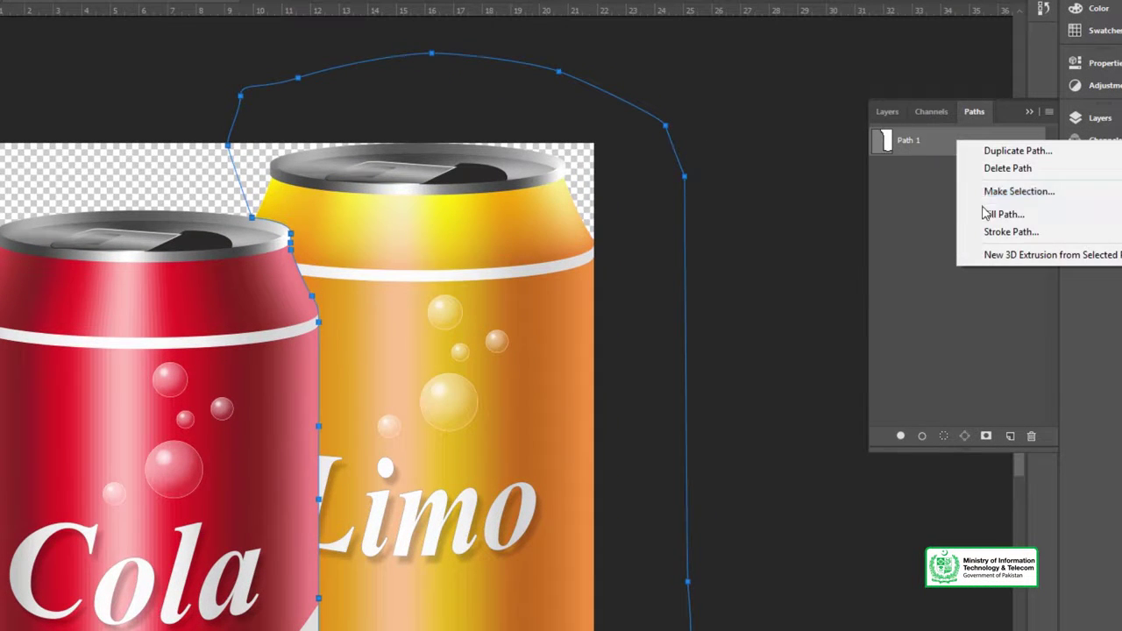
left_click(985, 191)
left_click(555, 178)
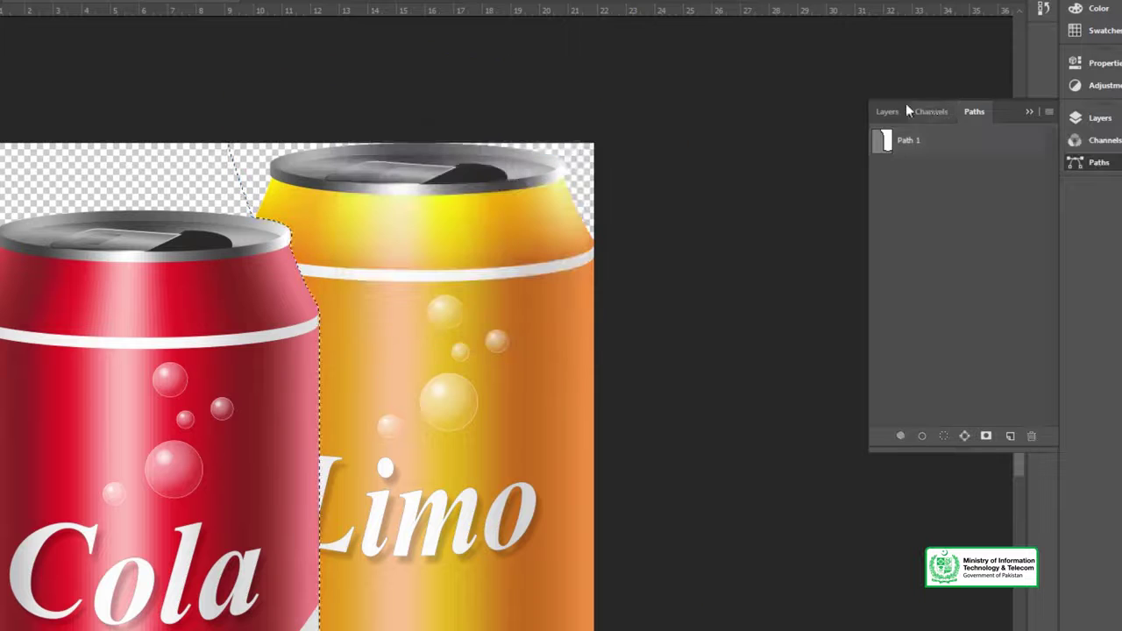
left_click(887, 111)
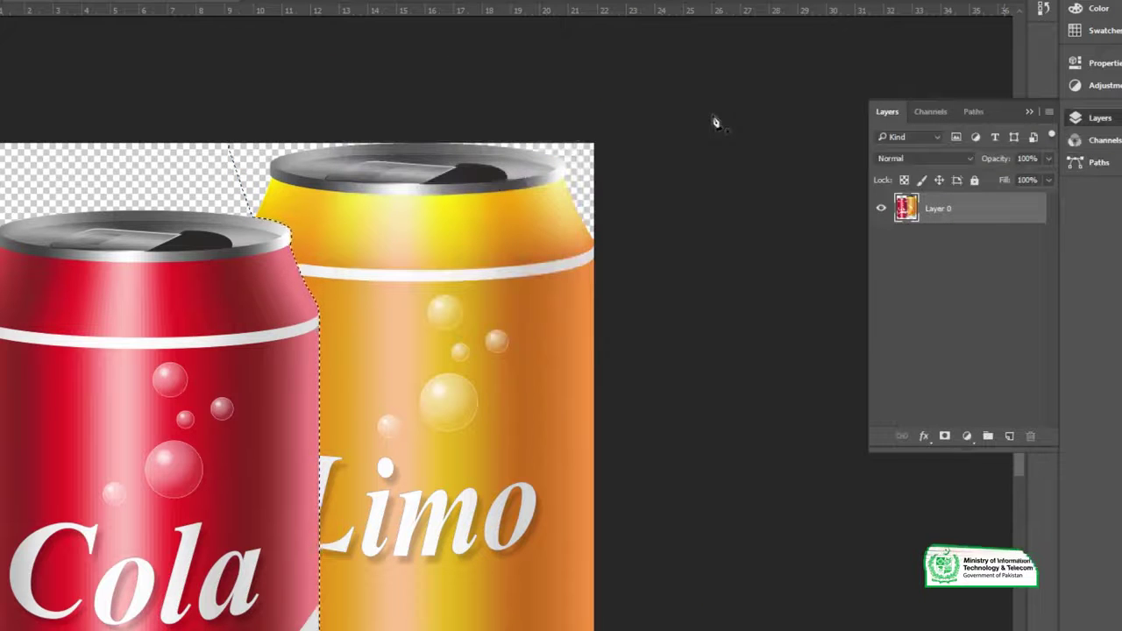
key("Delete")
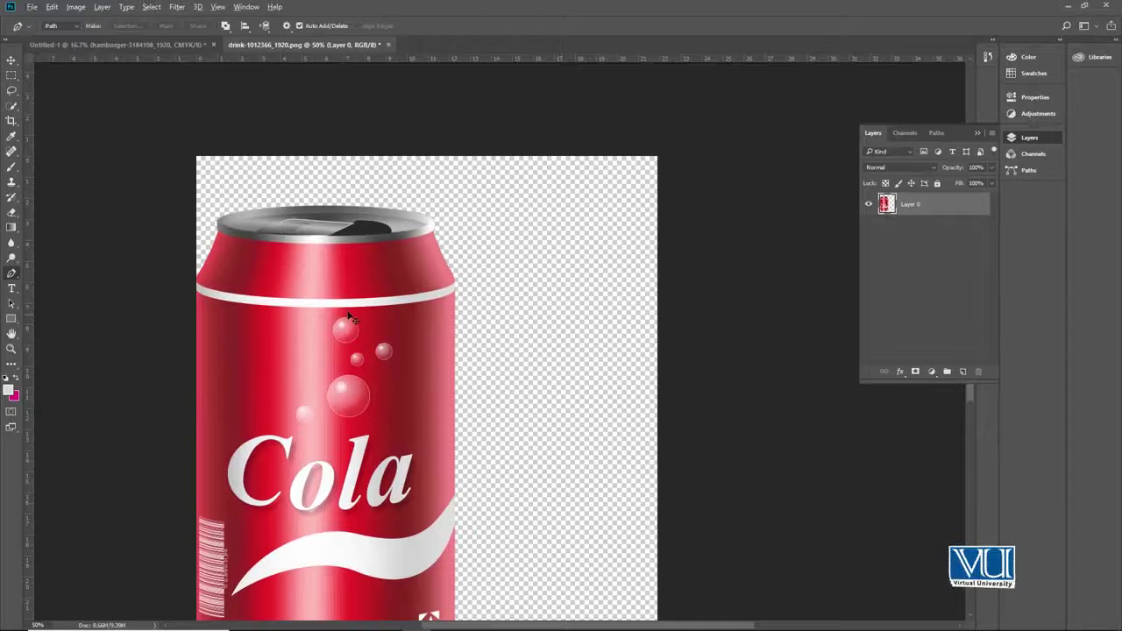
- Copy the cut-out Cola can layer into the Untitled-1 banner document and close the drink image
key("v")
left_click_drag(336, 47, 501, 224)
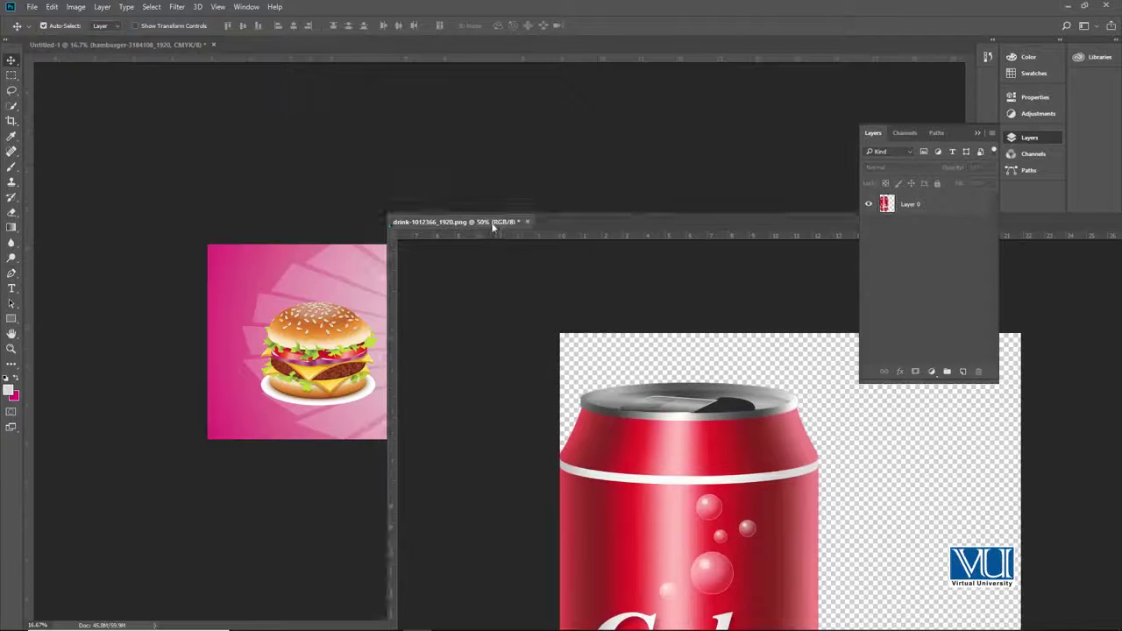
left_click_drag(910, 205, 331, 279)
left_click_drag(519, 226, 412, 410)
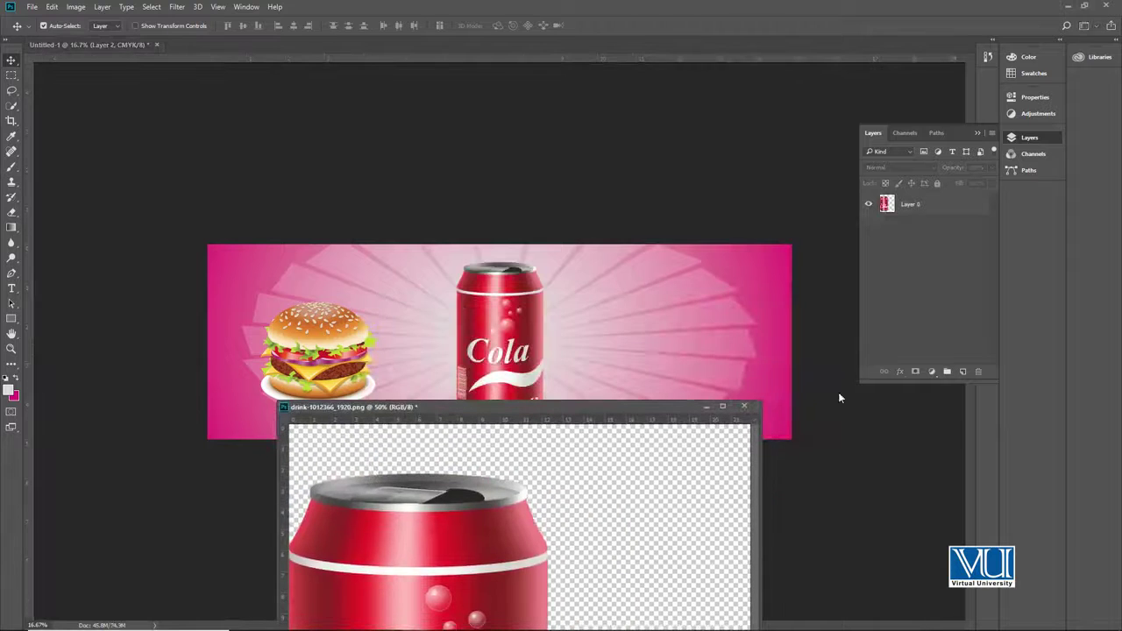
left_click(745, 410)
left_click(552, 233)
- Scale the Cola can down to about the hamburger's height and place it at the burger's left side, overlapping its edge
key("ctrl+t")
left_click_drag(605, 260, 328, 289)
key("Return")
key("ctrl+t")
key("Return")
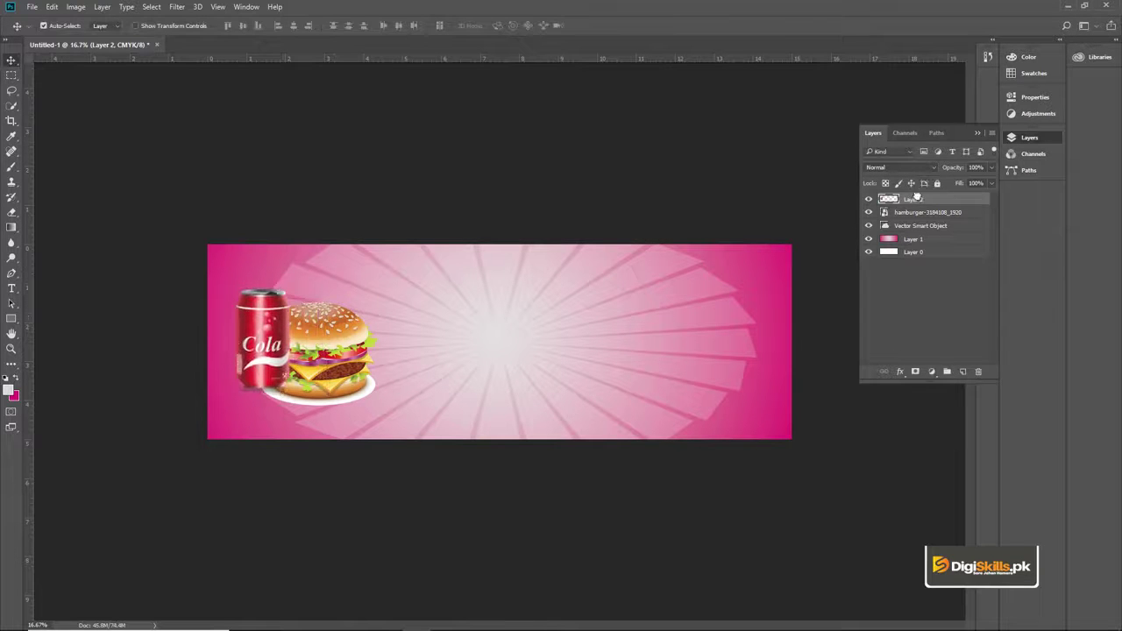